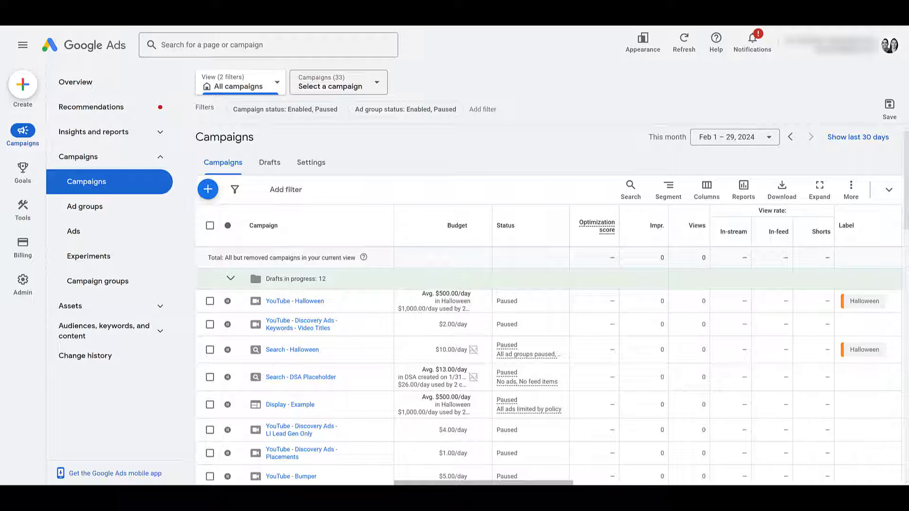
Open the Search - Halloween campaign's settings and expand Additional settings to IP exclusions
left_click(377, 83)
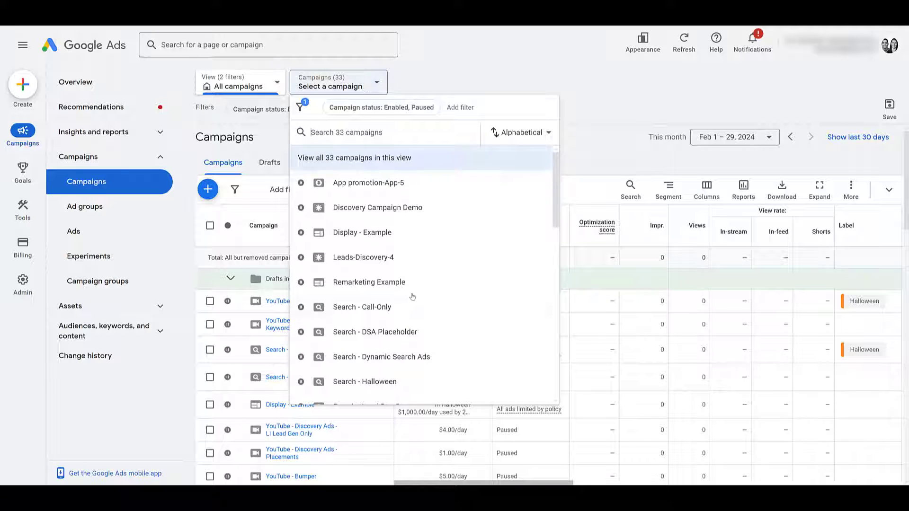
left_click(360, 171)
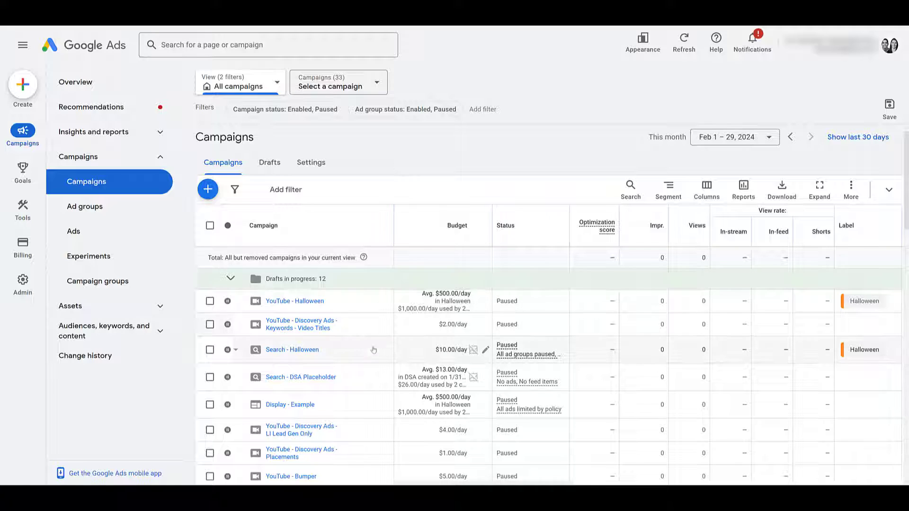
mouse_move(376, 350)
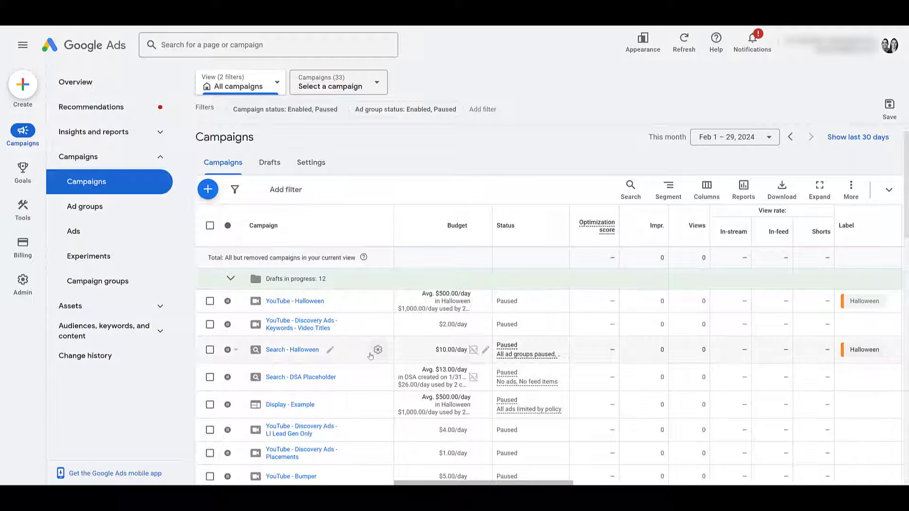
left_click(377, 350)
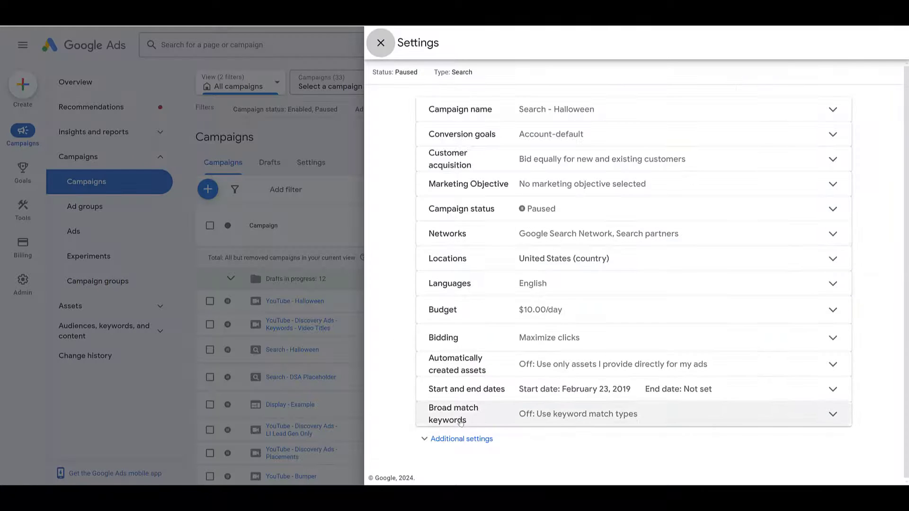
left_click(470, 441)
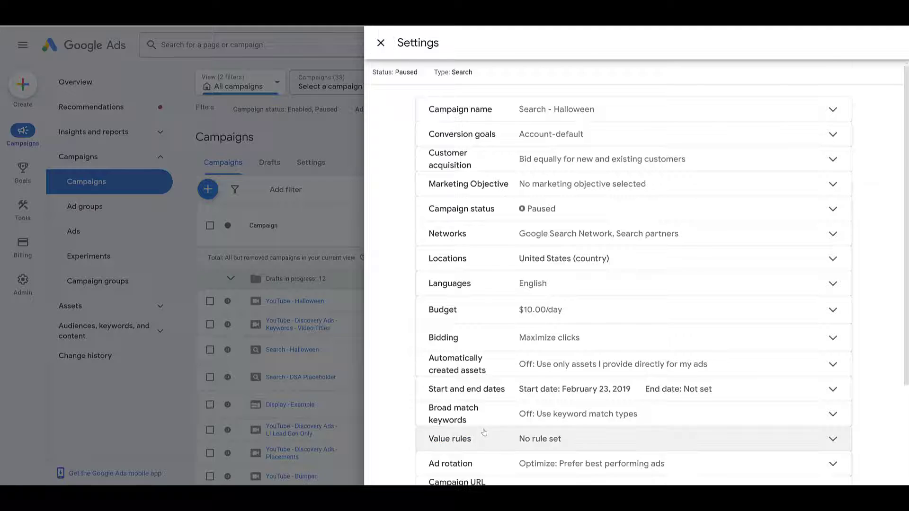
scroll(488, 423, "down", 3)
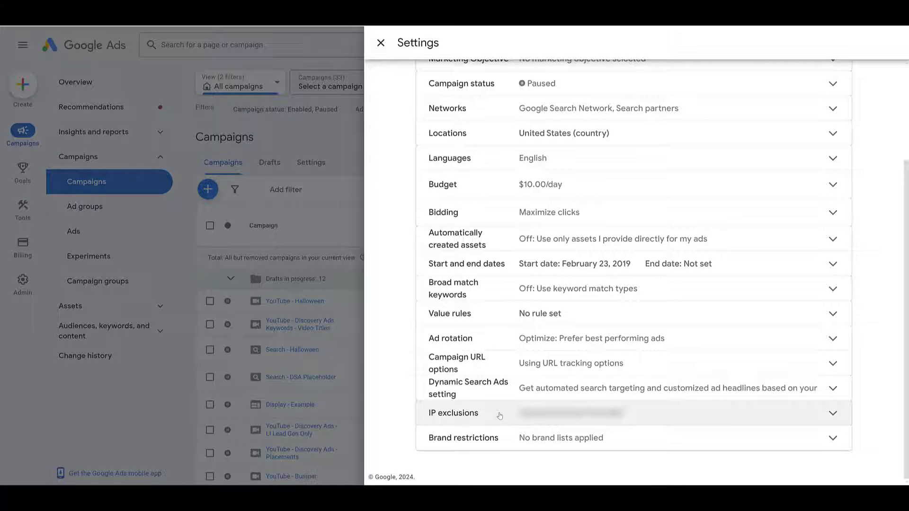
left_click(500, 416)
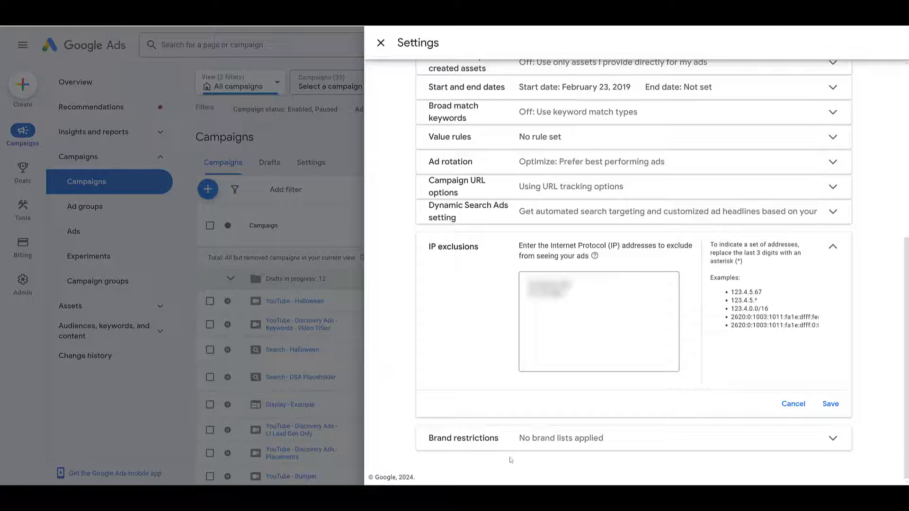
left_click(522, 471)
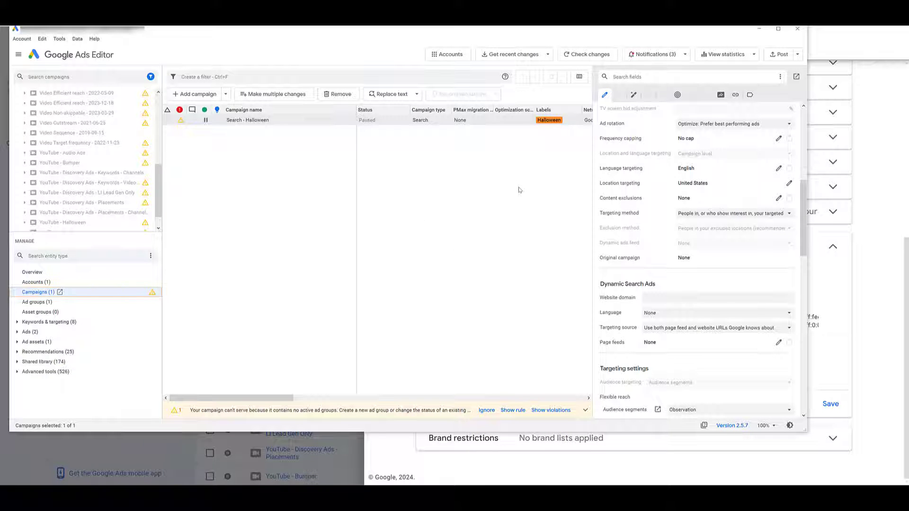
scroll(696, 202, "up", 5)
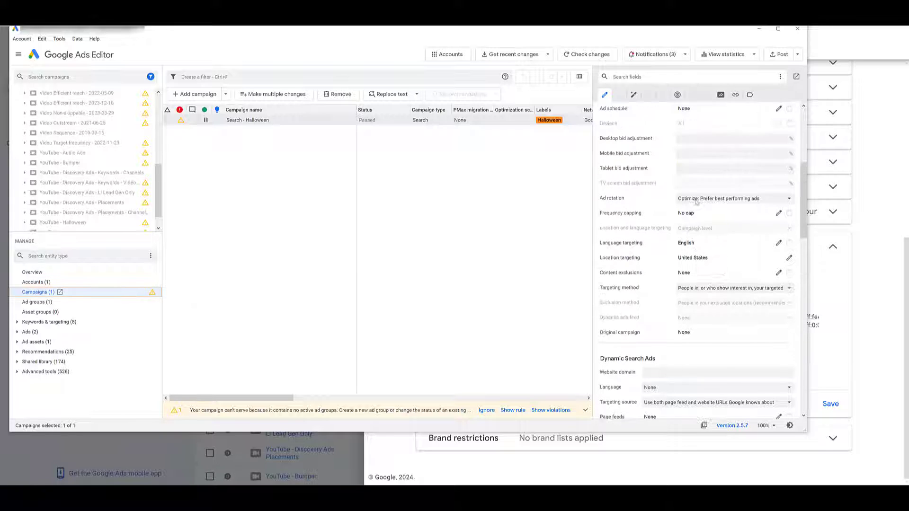
scroll(696, 202, "up", 3)
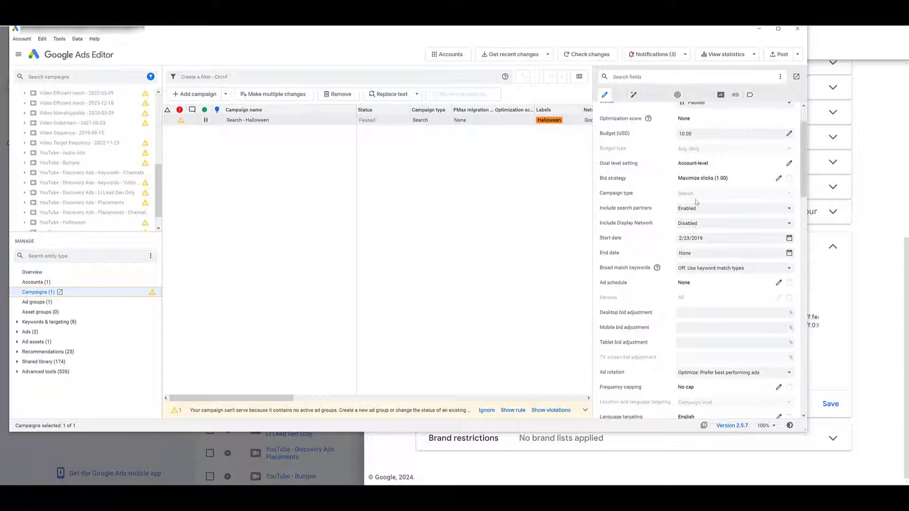
scroll(695, 202, "down", 3)
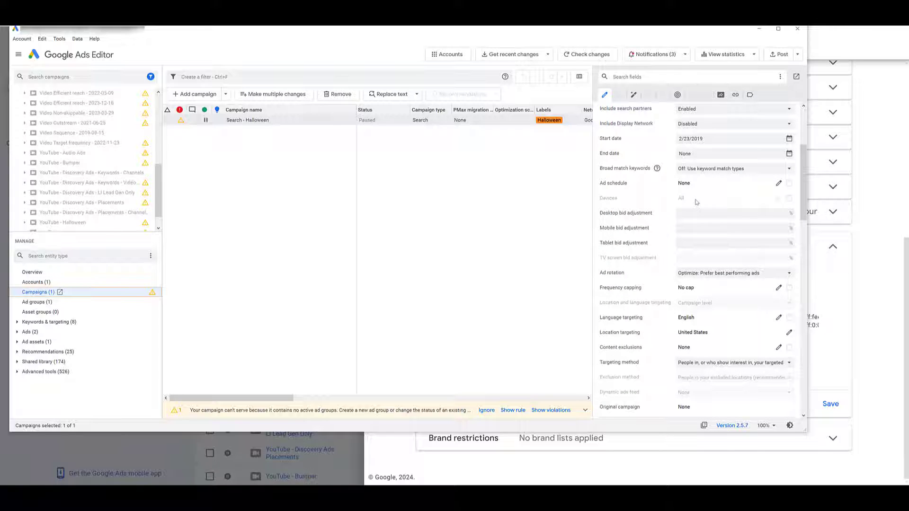
scroll(695, 202, "down", 5)
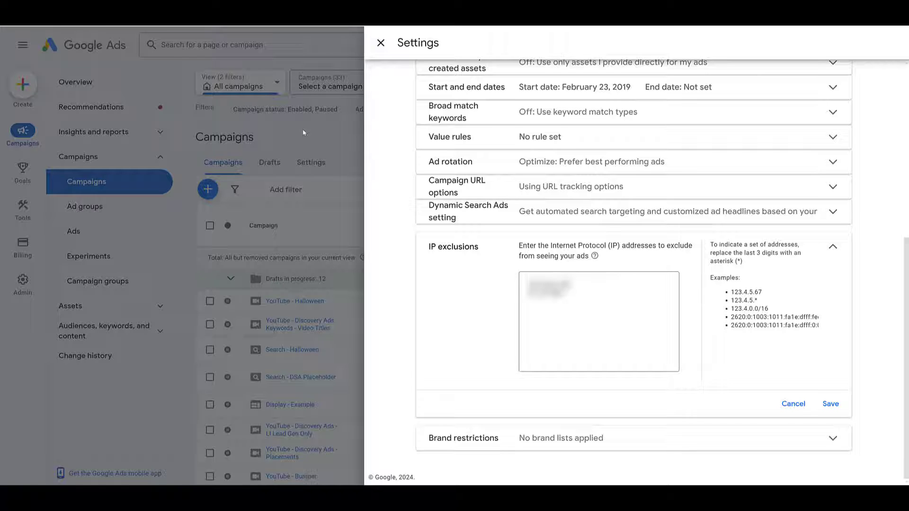
Collapse IP exclusions, open Locations, and reveal the presence or interest Location options
left_click(832, 246)
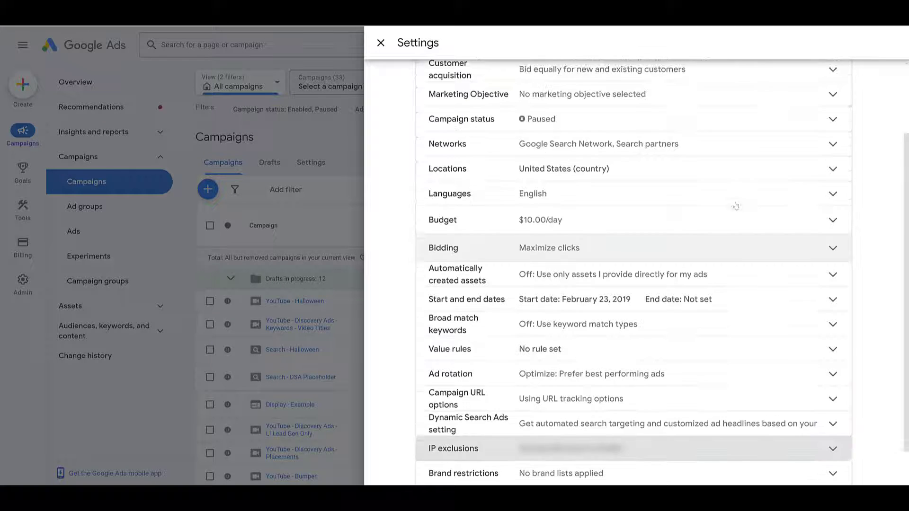
scroll(713, 209, "up", 1)
scroll(713, 209, "up", 1)
left_click(674, 267)
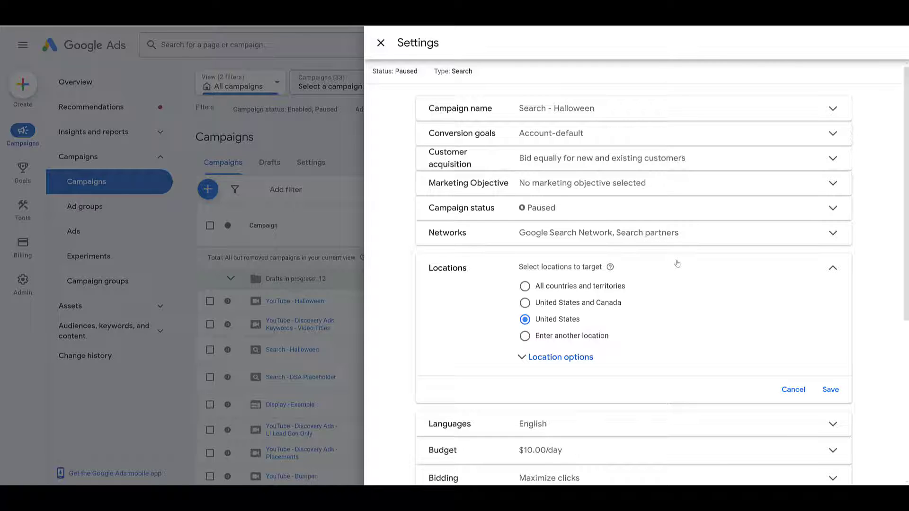
scroll(677, 263, "down", 2)
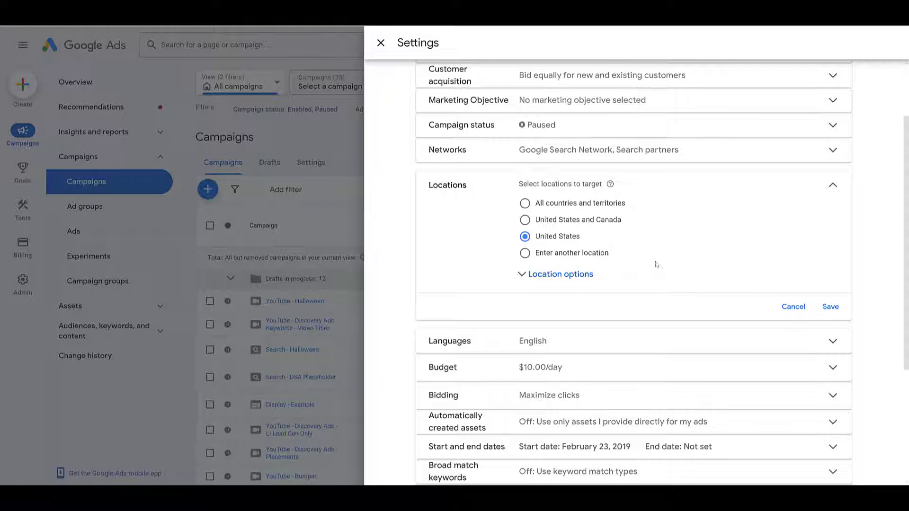
left_click(522, 277)
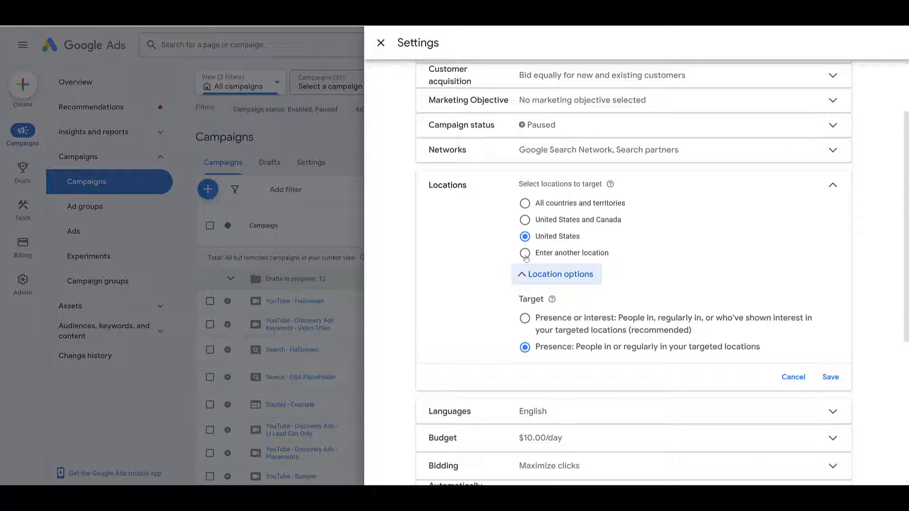
Choose to enter another location and exclude Germany
left_click(525, 254)
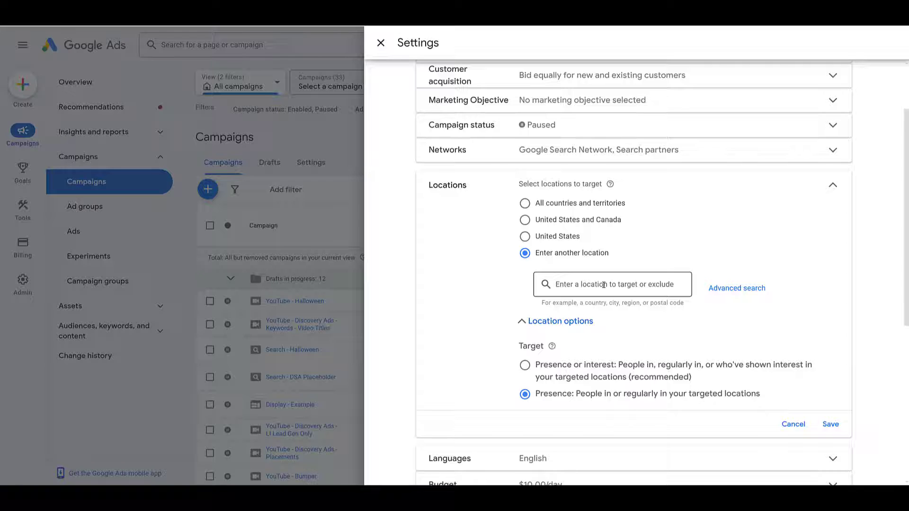
type("Germany")
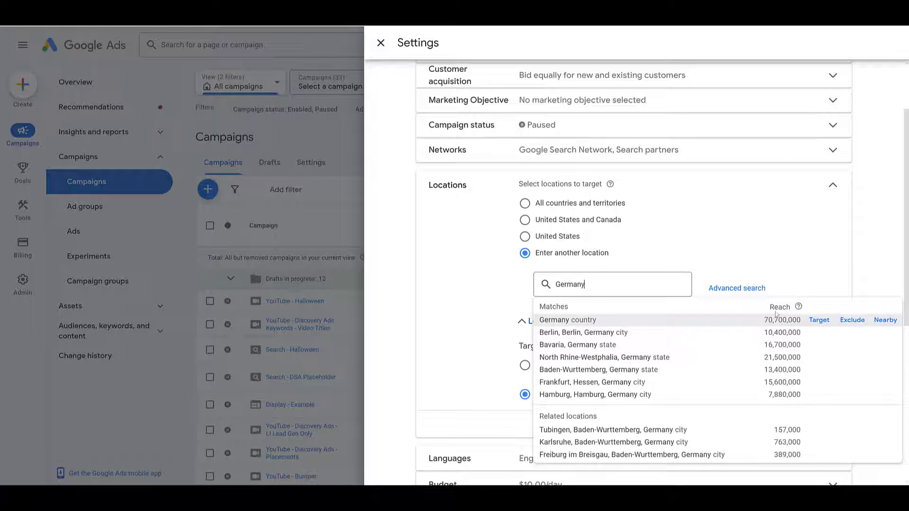
left_click(851, 320)
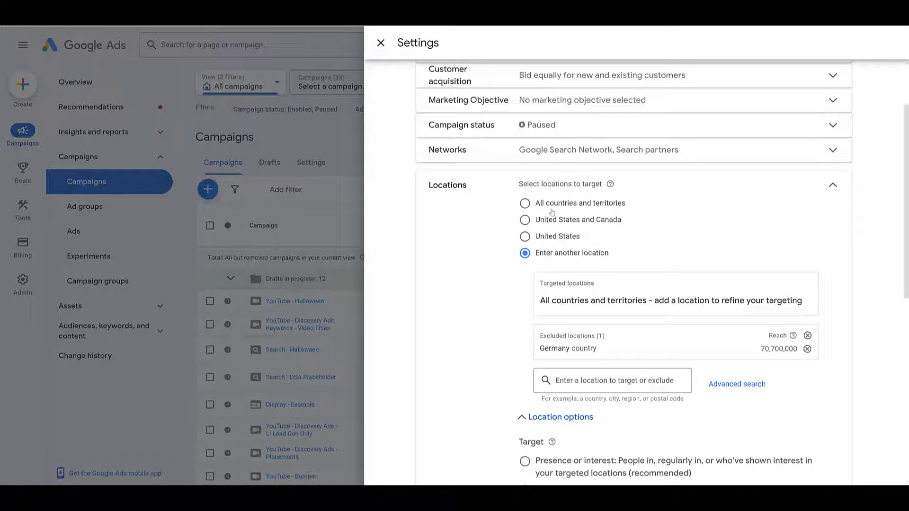
Target the United States and open the advanced location search map
left_click(599, 381)
type("United")
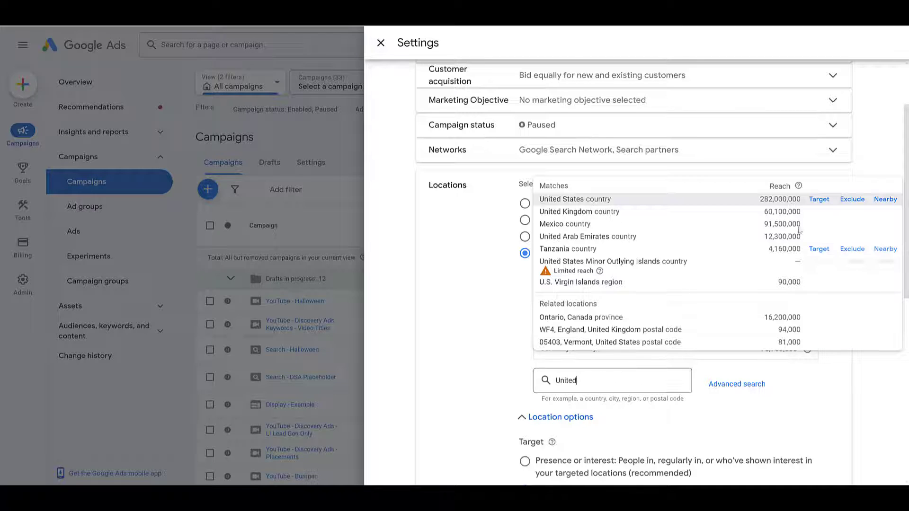
left_click(818, 199)
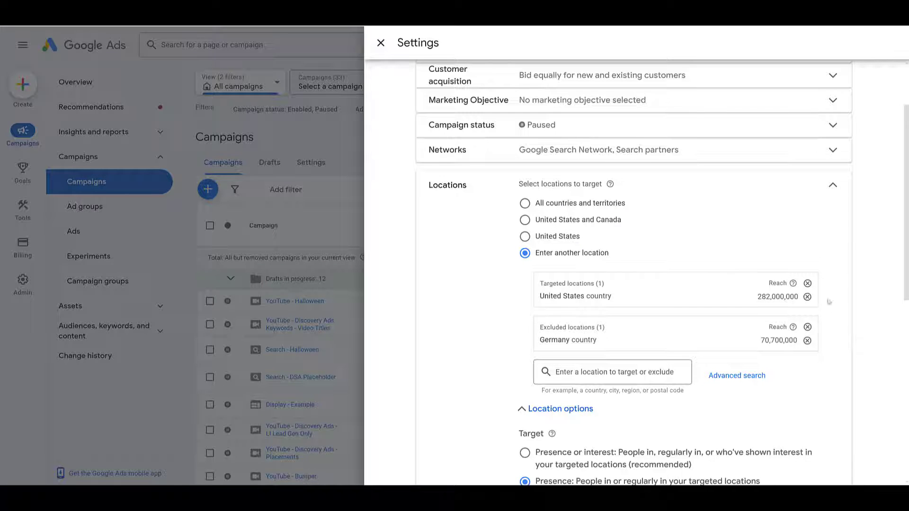
left_click(755, 377)
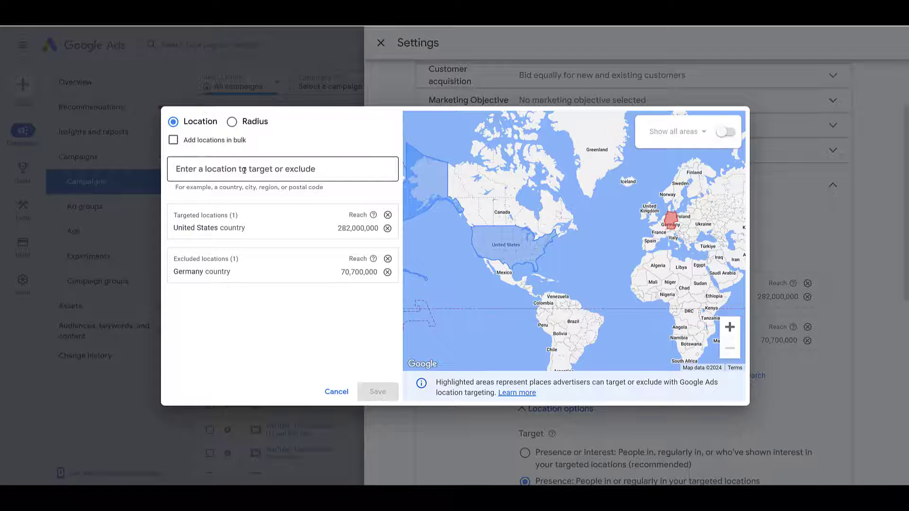
Bulk-paste the 27 European countries, exclude all matches, and save the locations
left_click(173, 140)
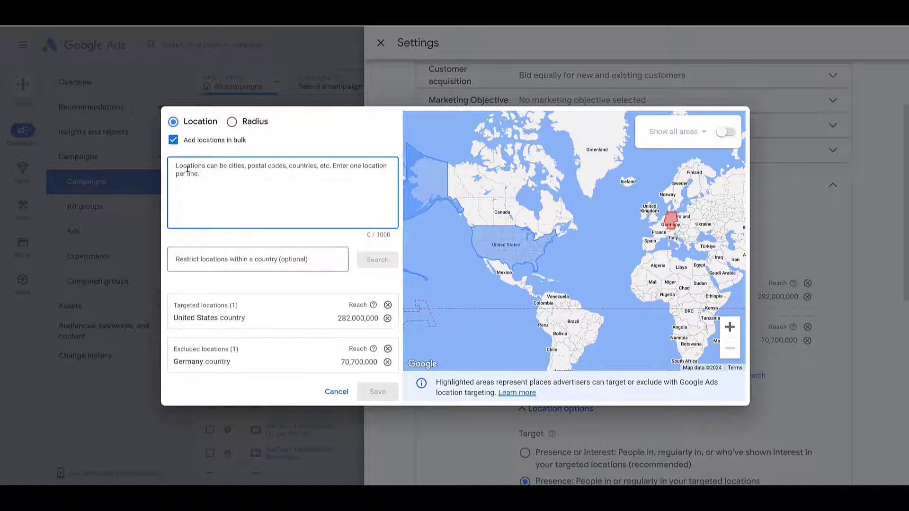
key("ctrl+v")
left_click(379, 261)
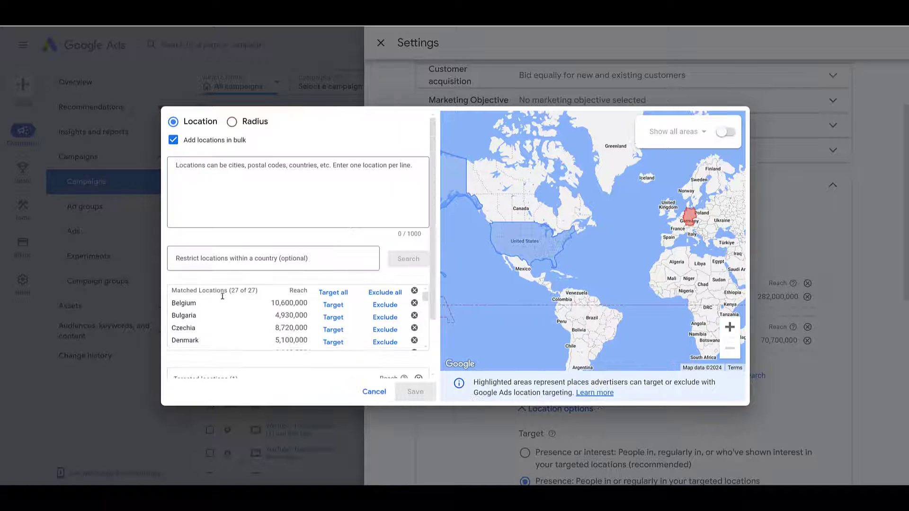
scroll(222, 295, "down", 3)
scroll(222, 296, "down", 3)
scroll(222, 298, "up", 8)
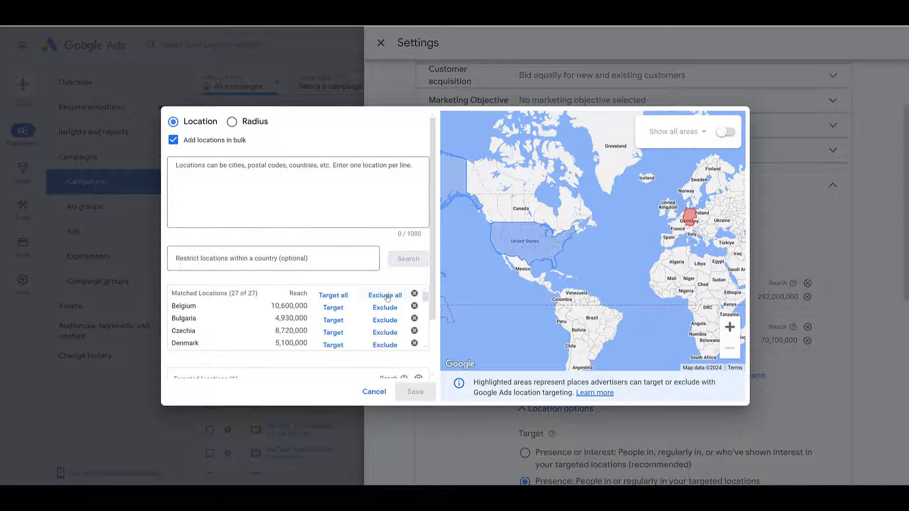
scroll(226, 330, "down", 2)
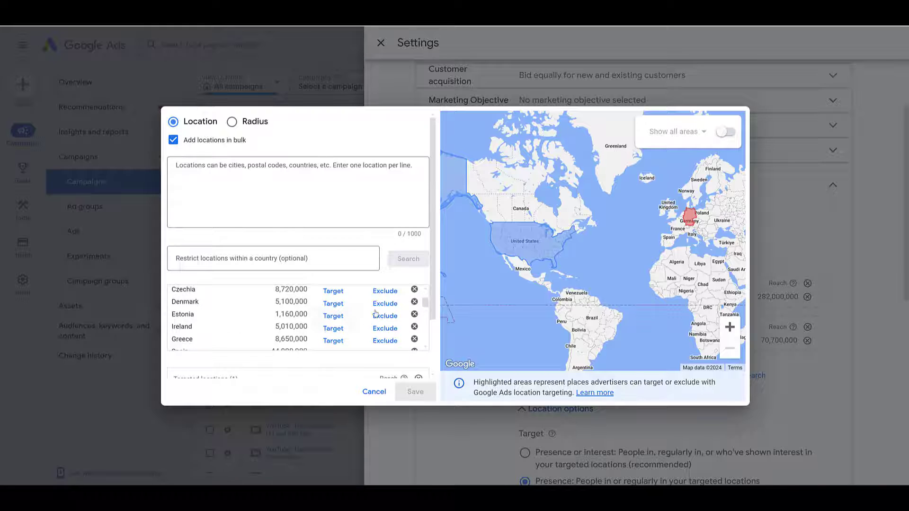
scroll(382, 324, "up", 1)
scroll(381, 323, "up", 3)
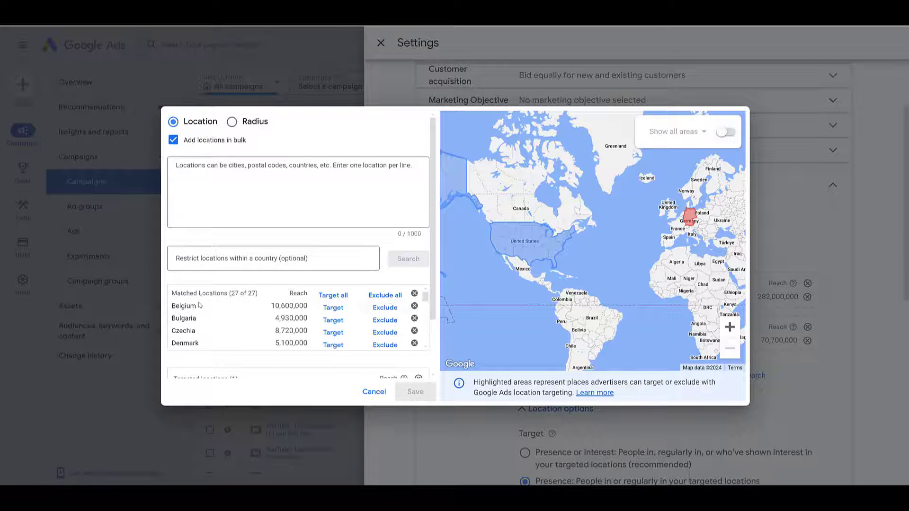
left_click(387, 296)
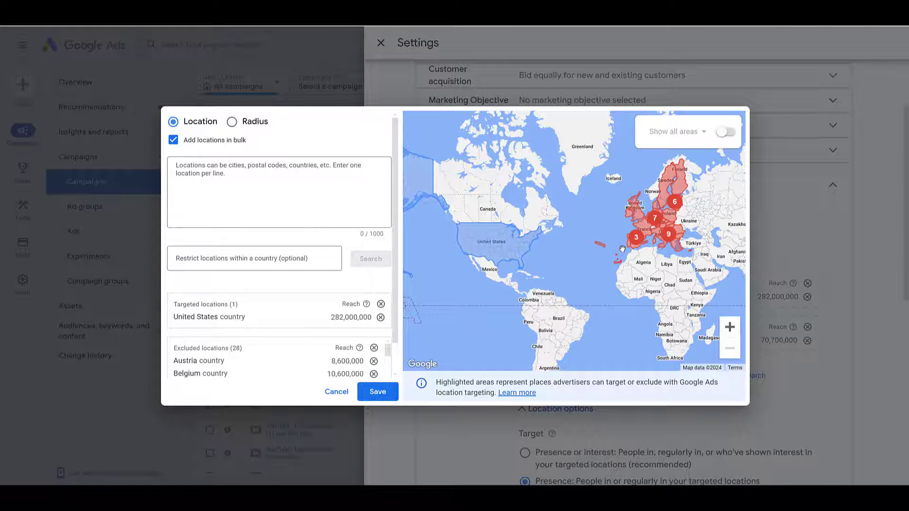
left_click(377, 393)
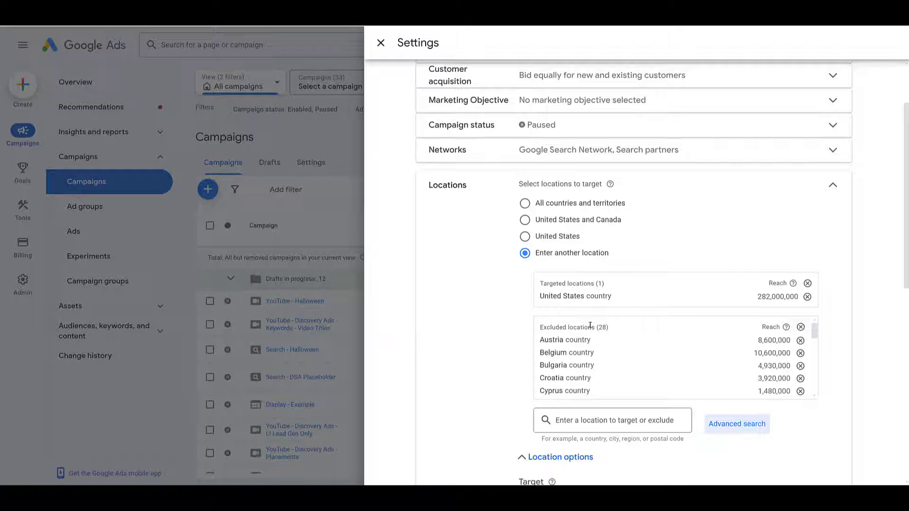
Close the Search - Halloween settings panel and open the YouTube - Halloween campaign's settings
scroll(452, 364, "down", 1)
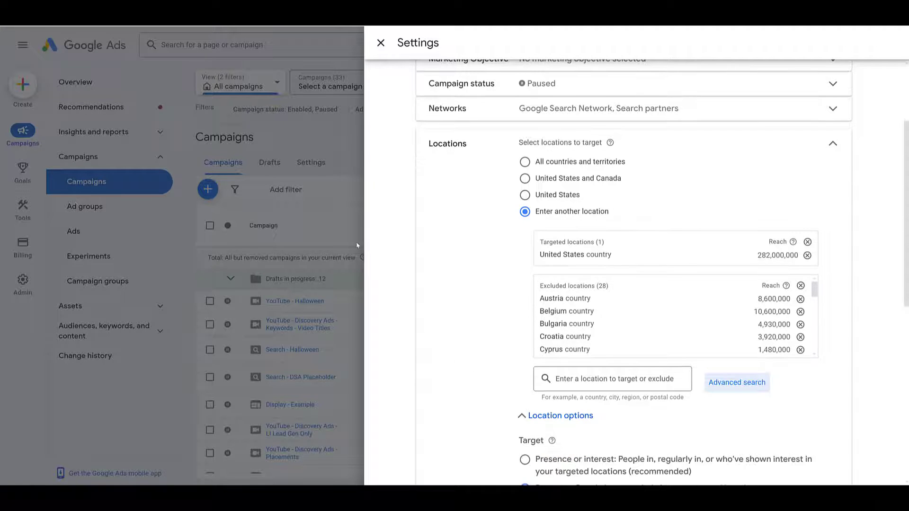
scroll(434, 302, "up", 1)
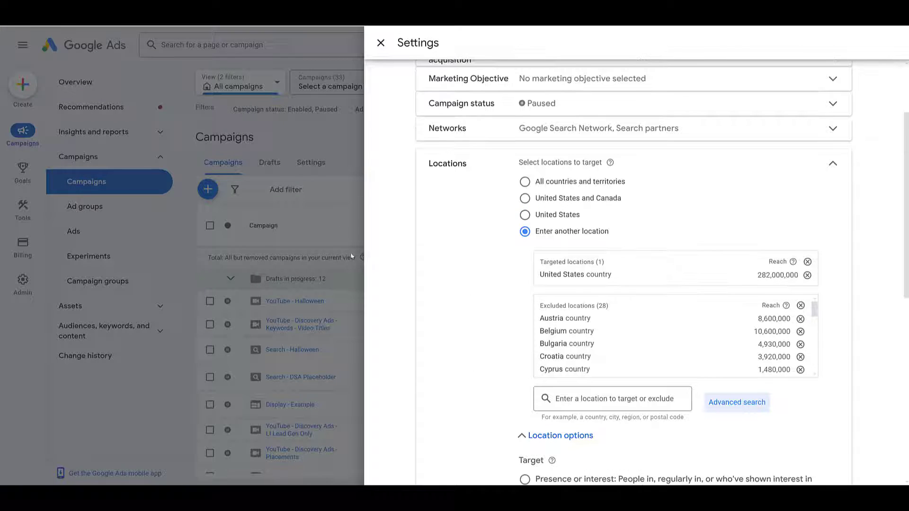
left_click(331, 228)
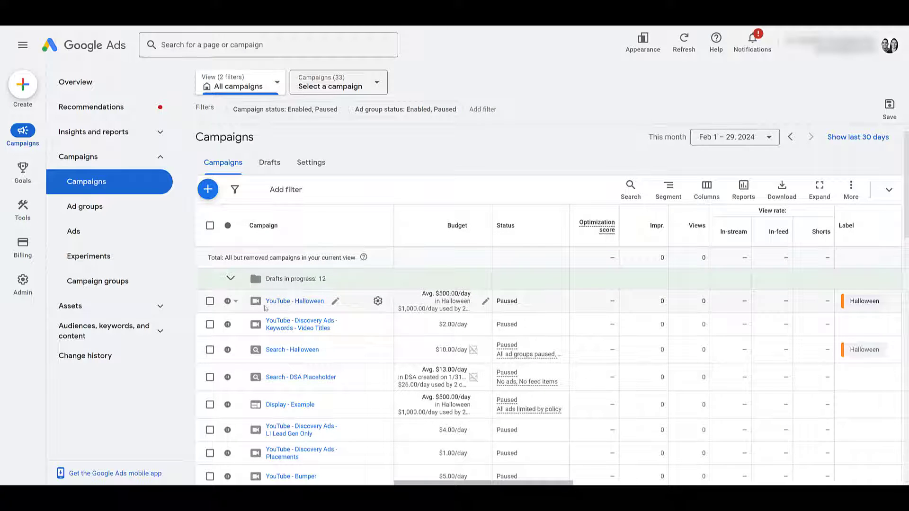
left_click(378, 301)
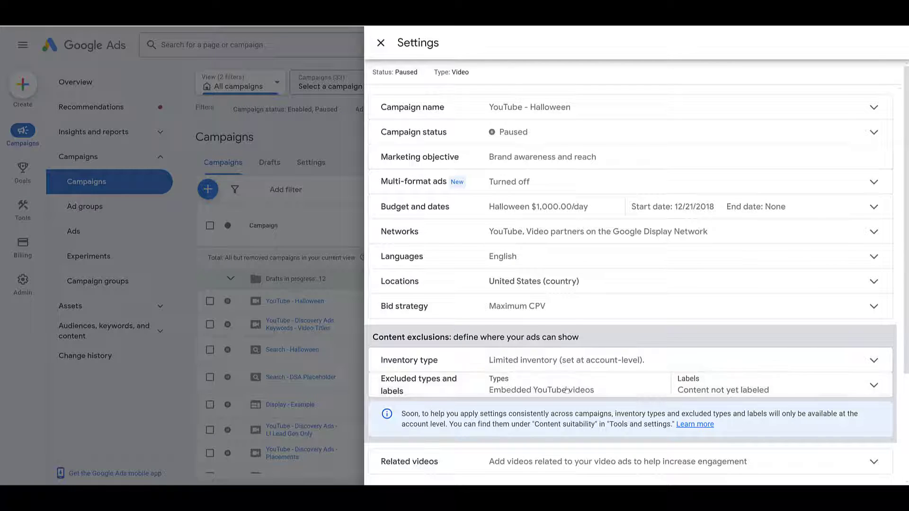
Go to Content suitability and review the excluded sensitive categories and content types
left_click(153, 417)
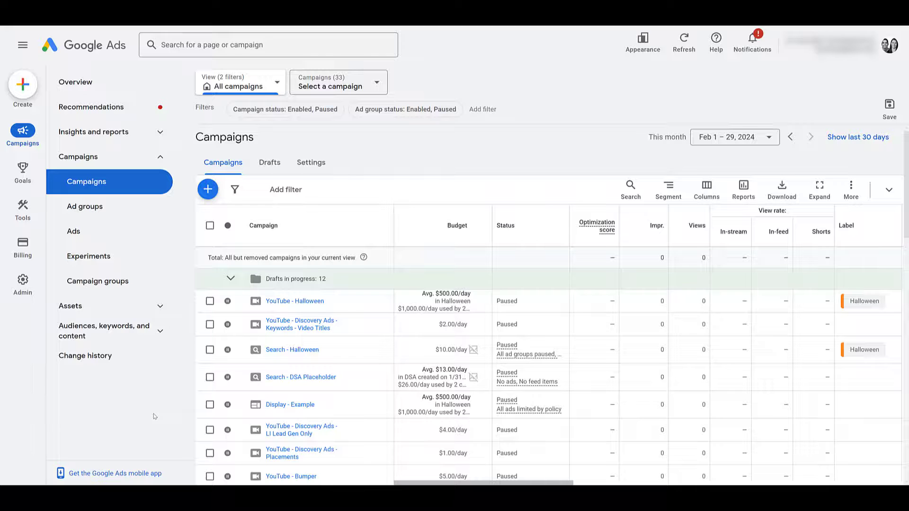
mouse_move(29, 212)
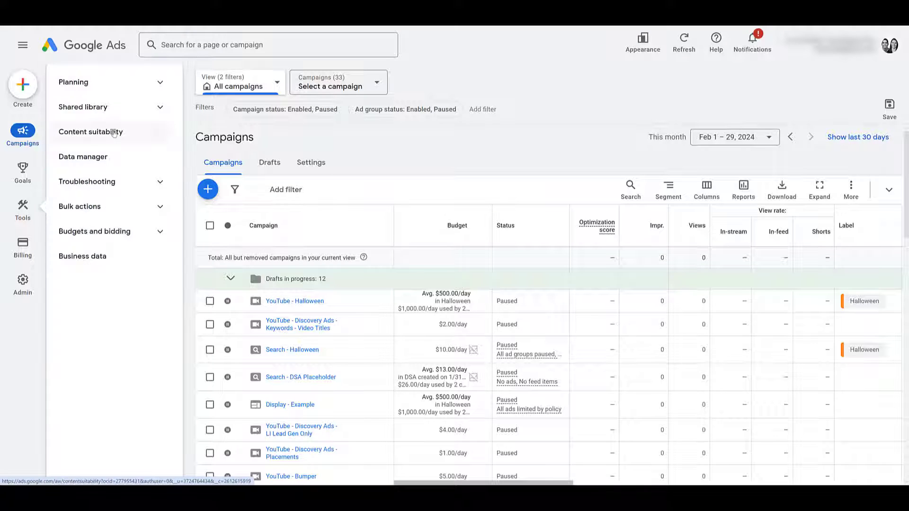
left_click(126, 138)
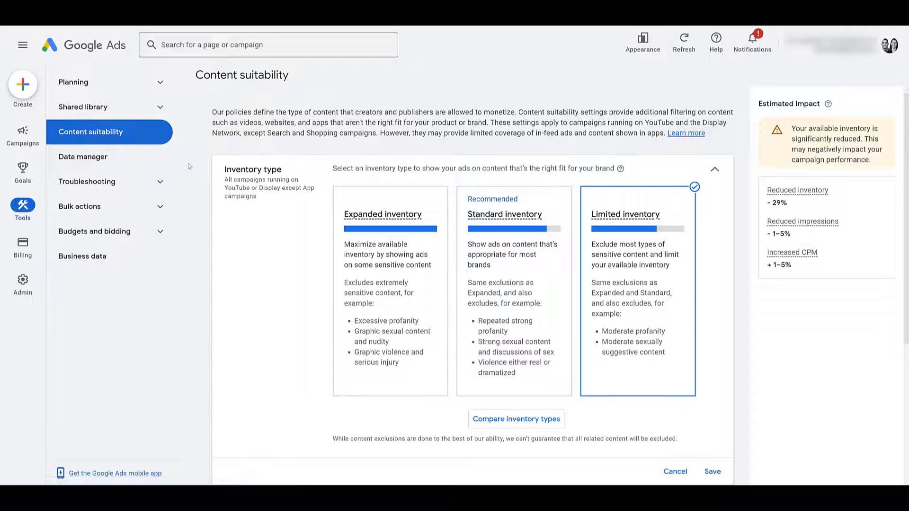
scroll(251, 227, "down", 1)
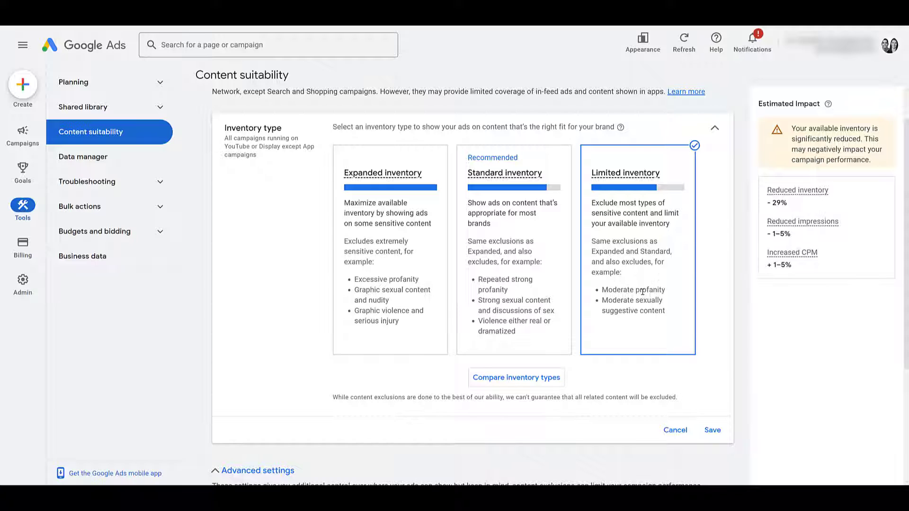
scroll(642, 291, "down", 4)
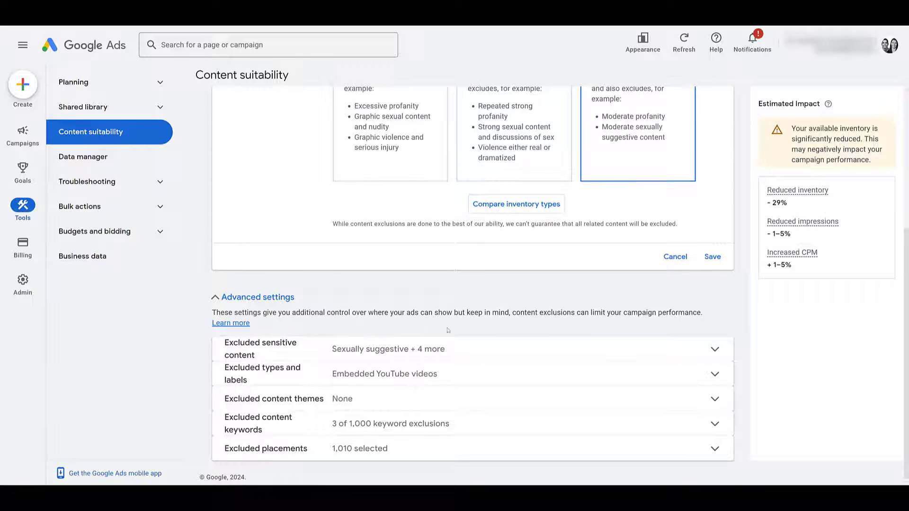
left_click(503, 350)
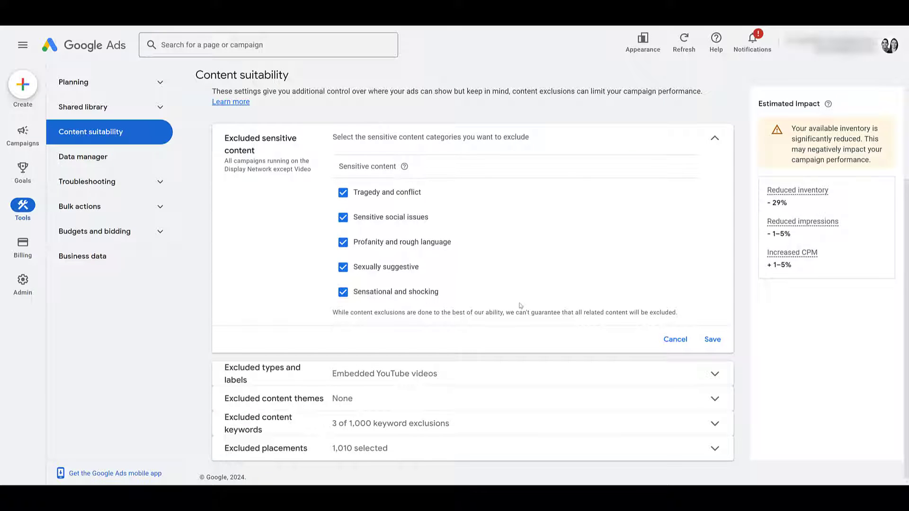
left_click(528, 367)
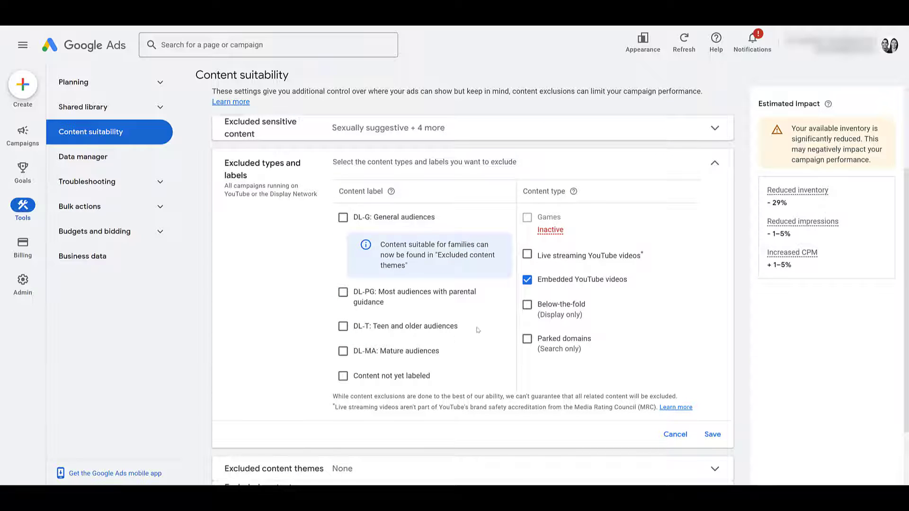
Exclude the Politics and Religion content themes, save, and open Excluded placements
scroll(384, 372, "down", 2)
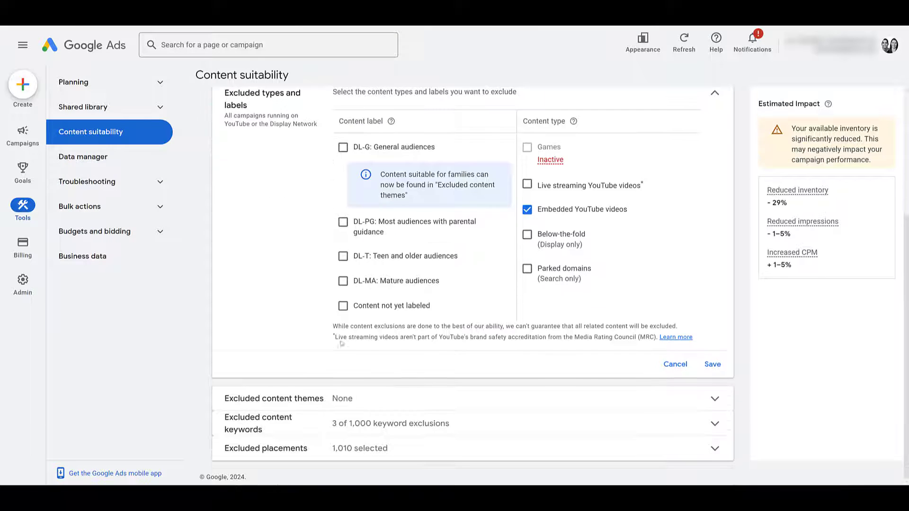
left_click(388, 398)
scroll(378, 265, "down", 2)
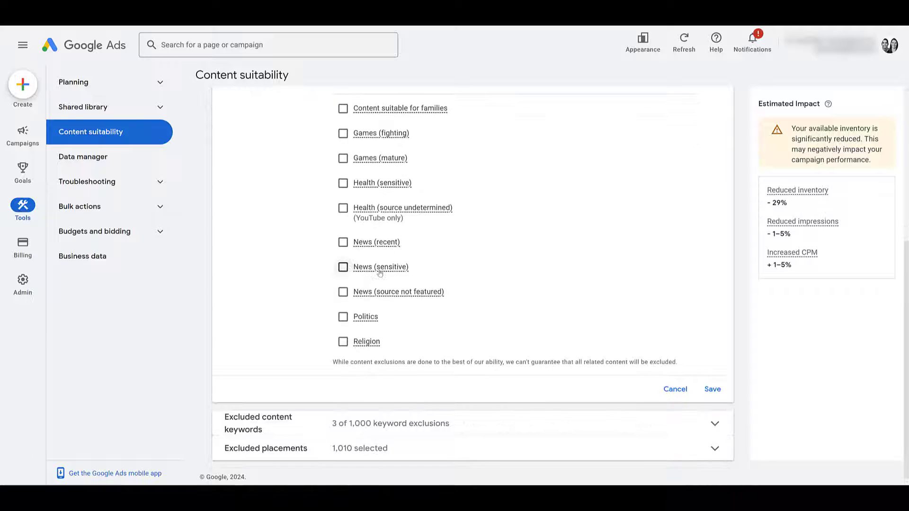
scroll(379, 273, "up", 1)
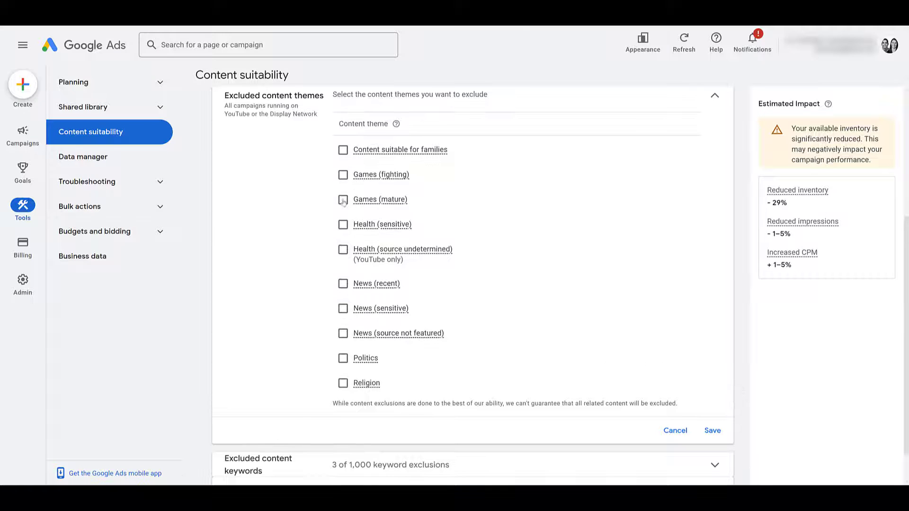
left_click(343, 359)
left_click(342, 383)
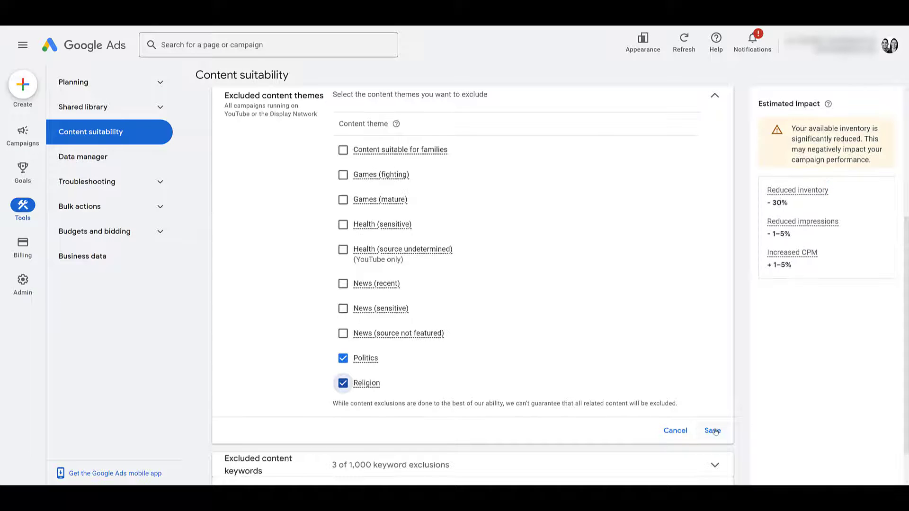
left_click(712, 430)
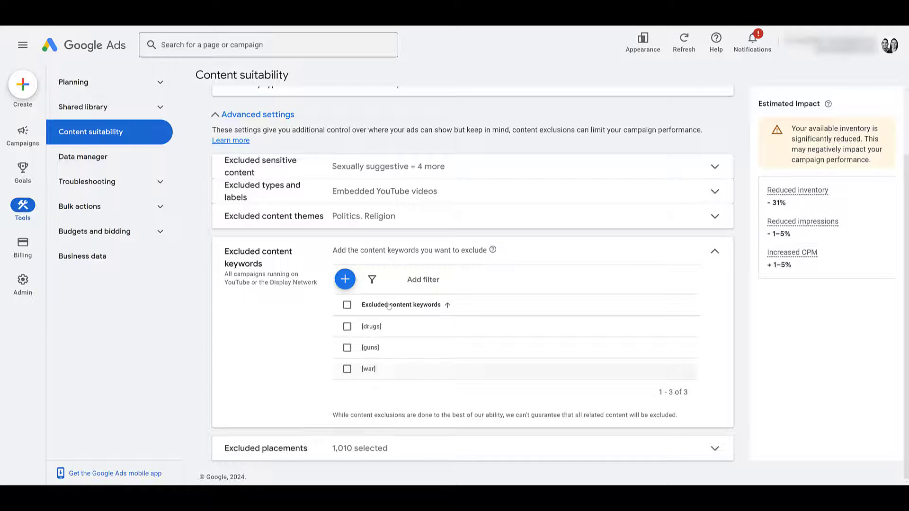
left_click(462, 457)
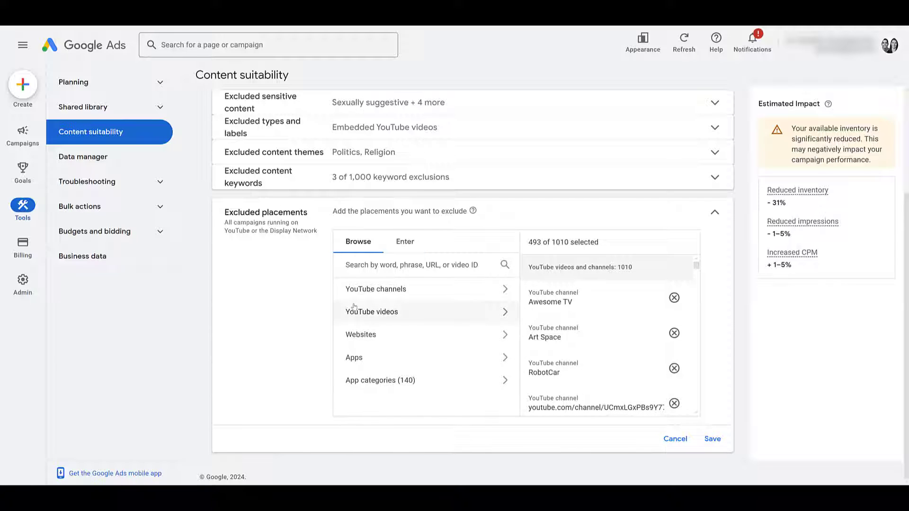
Open the When and where ads showed report on its Where ads showed placements
mouse_move(19, 140)
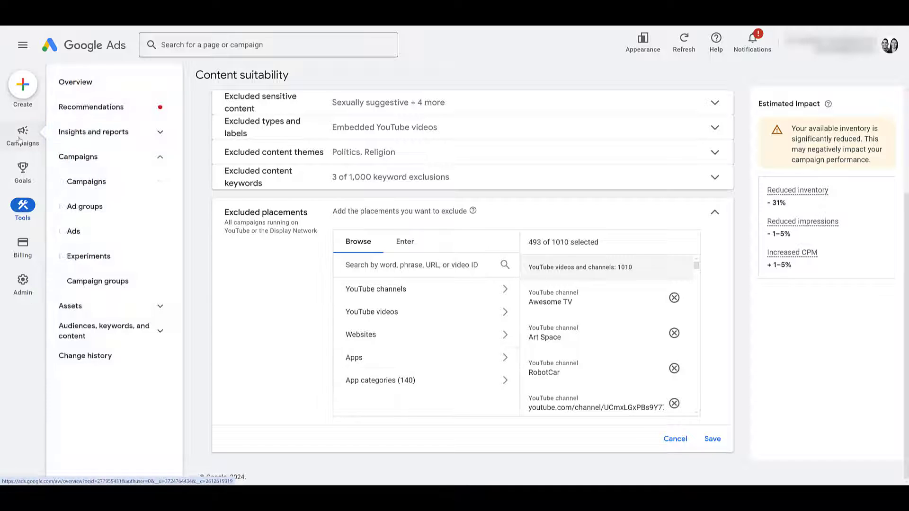
left_click(160, 134)
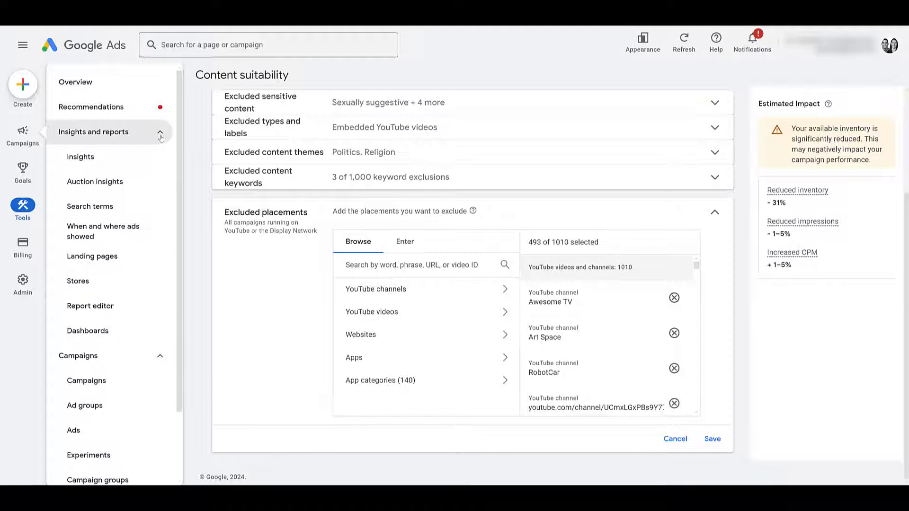
left_click(138, 236)
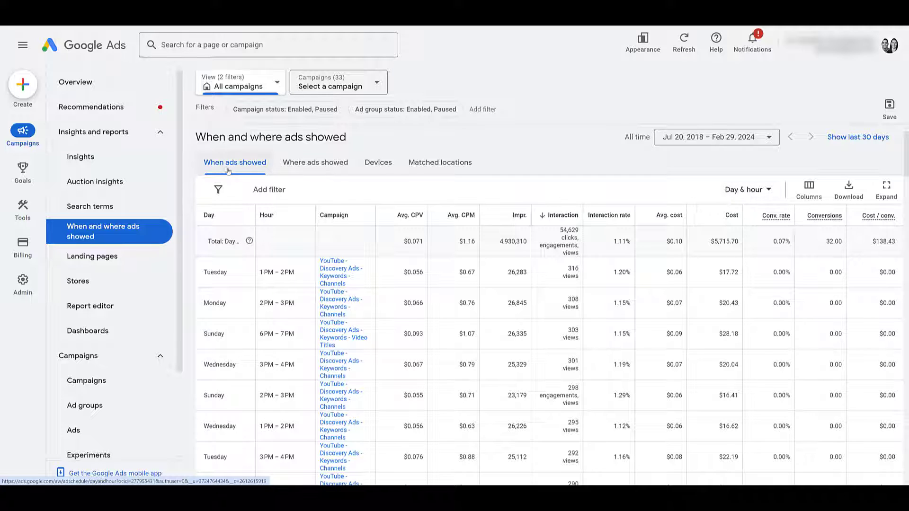
left_click(313, 163)
scroll(339, 258, "down", 2)
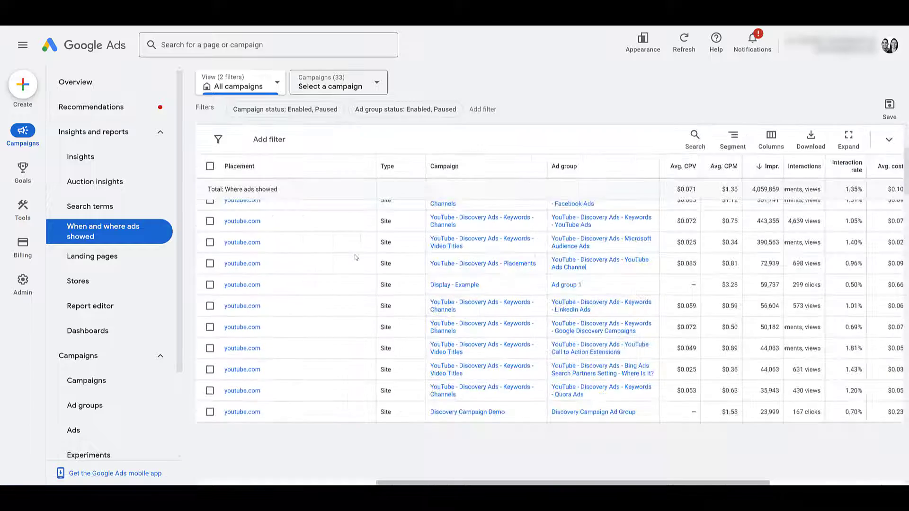
scroll(339, 258, "down", 3)
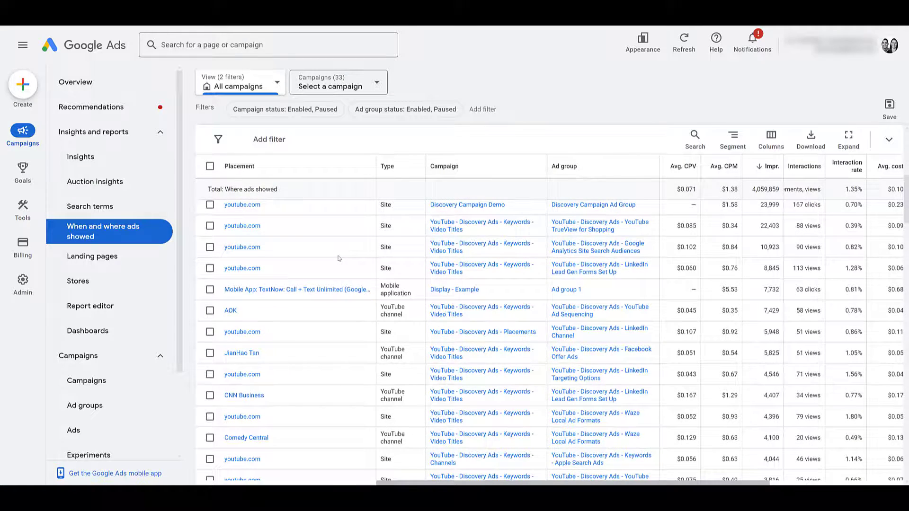
scroll(374, 277, "down", 2)
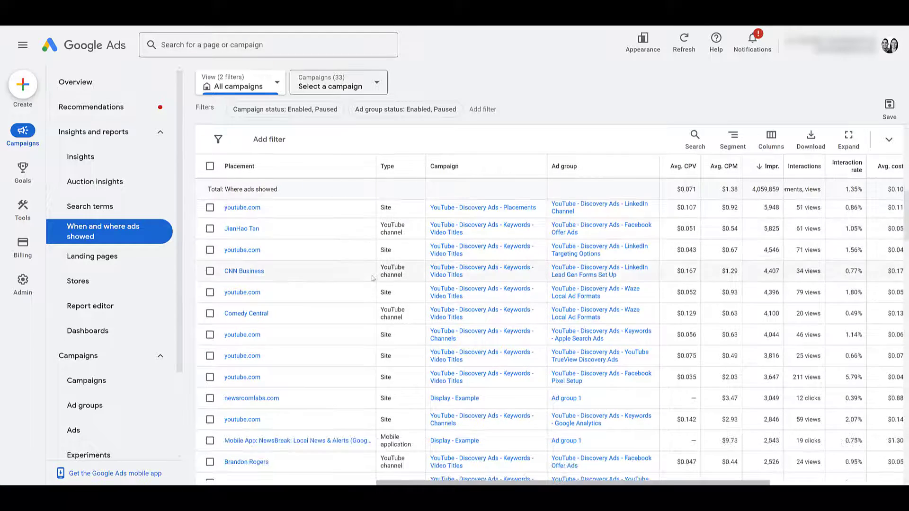
scroll(372, 278, "down", 4)
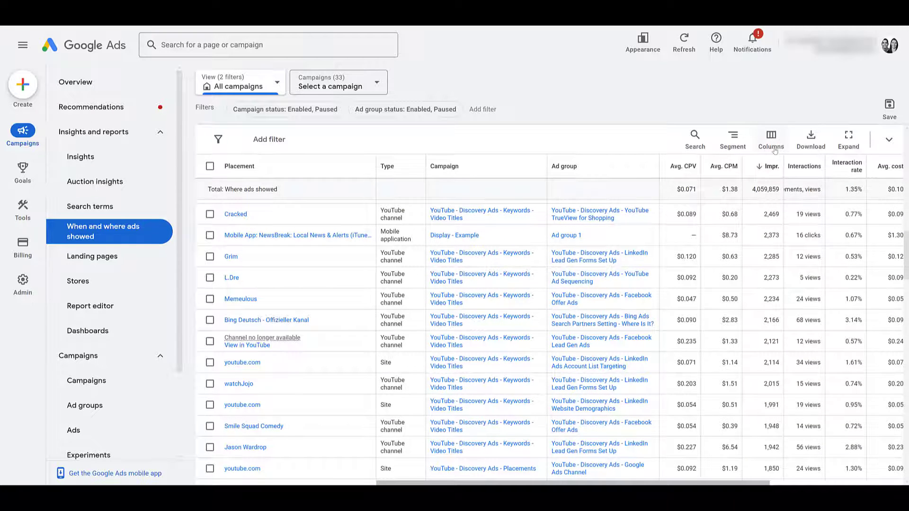
scroll(617, 291, "down", 2)
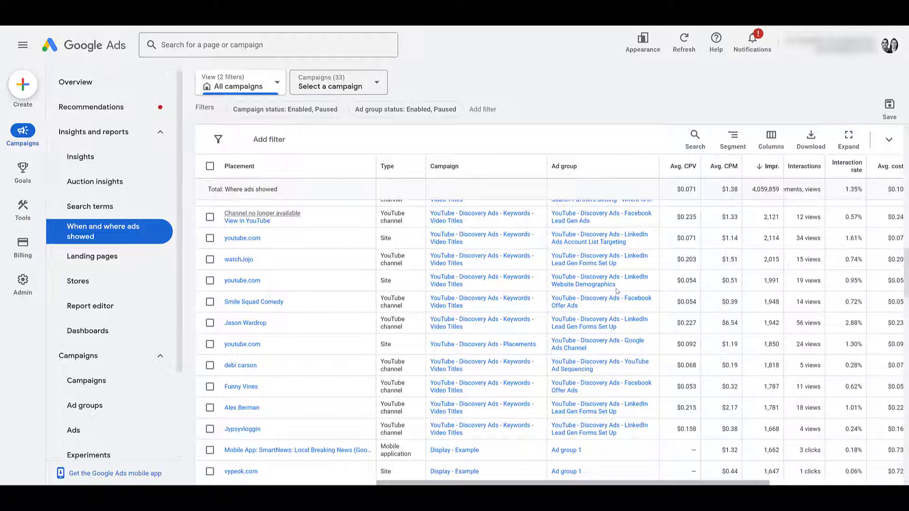
scroll(617, 290, "down", 2)
scroll(528, 296, "down", 4)
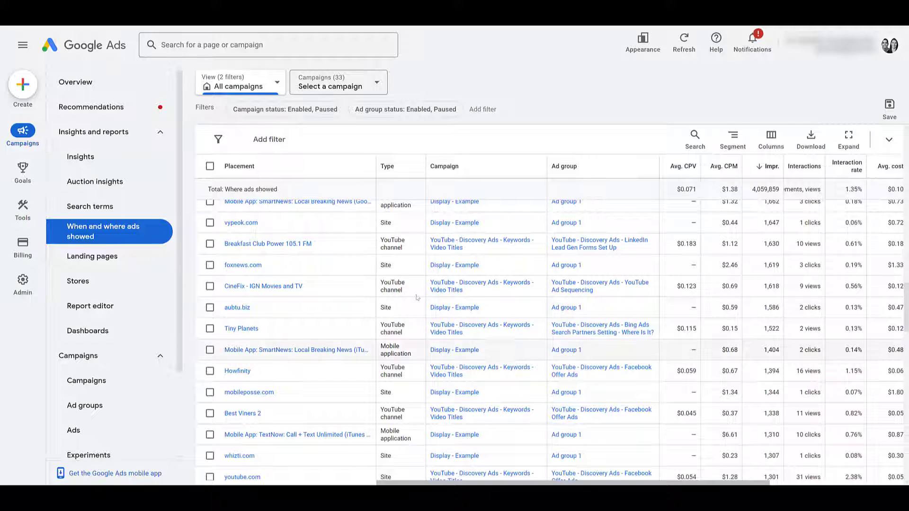
Select the Breakfast Club Power 105.1 FM placement, open its exclusion options, and expand Shared library
left_click(209, 244)
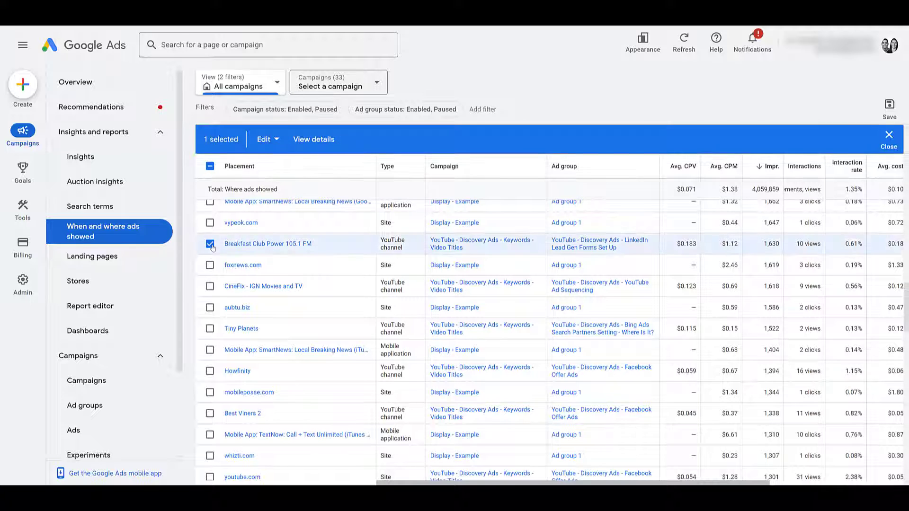
left_click(268, 139)
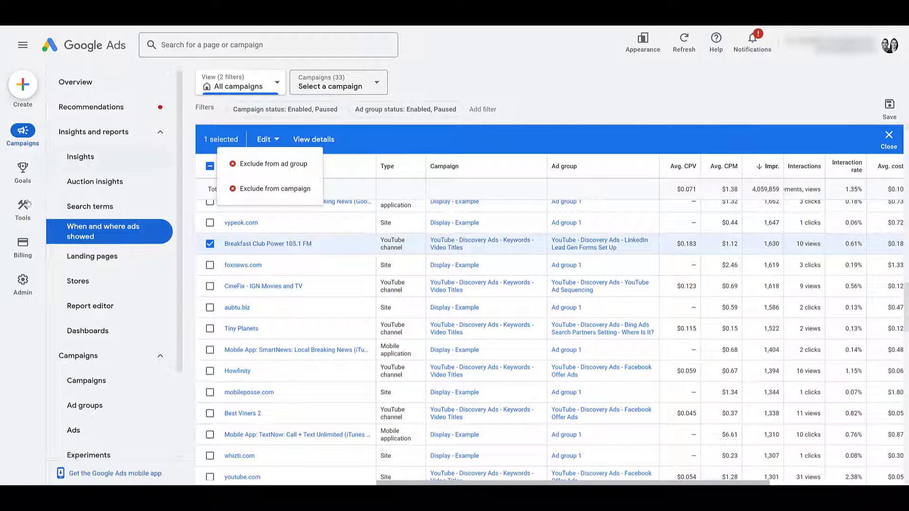
mouse_move(22, 208)
left_click(160, 108)
Open Exclusion lists, switch to Placement exclusion lists, and start a New list
left_click(126, 161)
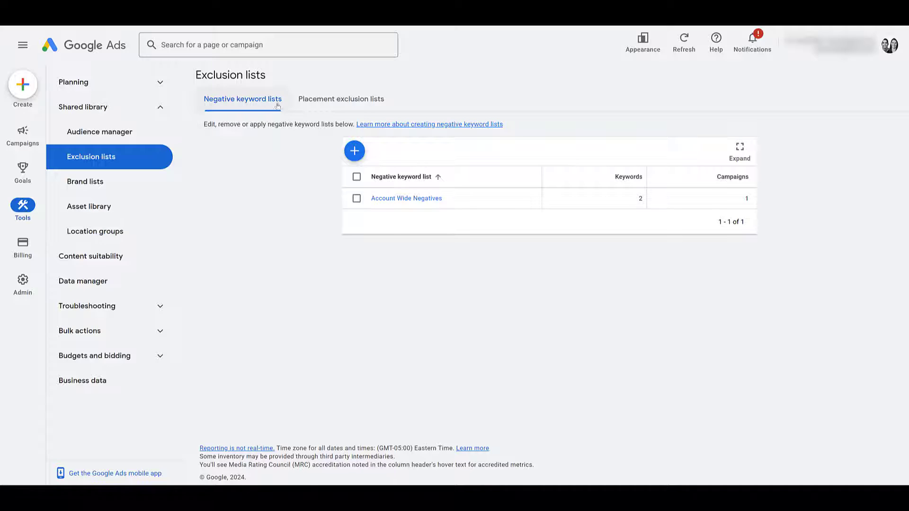
left_click(361, 102)
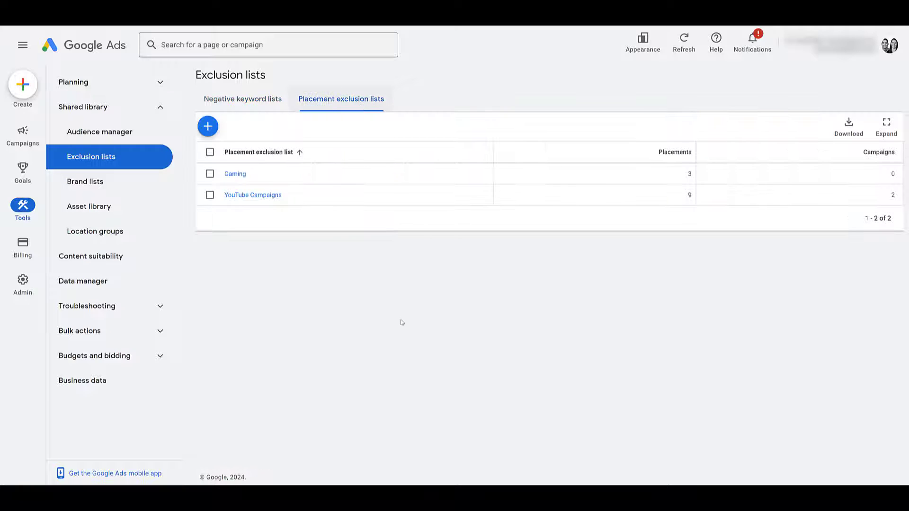
left_click(209, 126)
left_click(237, 135)
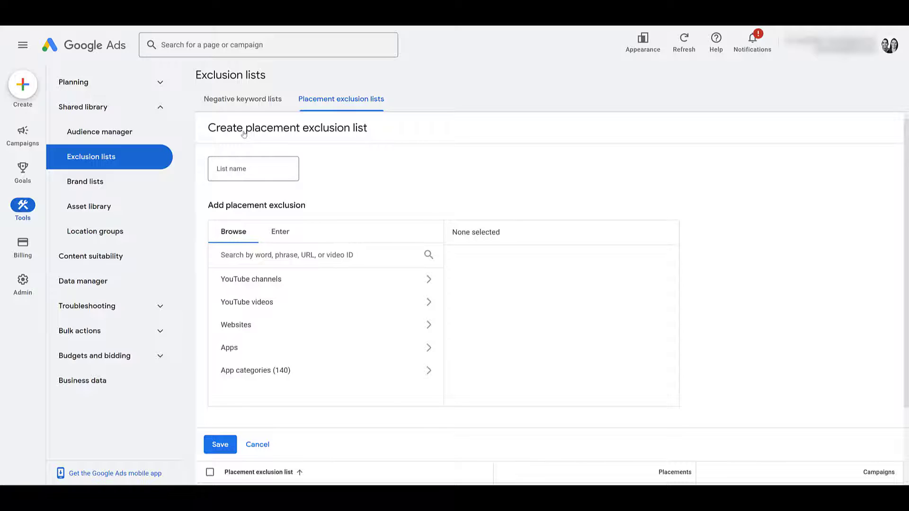
Search placements for 'small businesses' and browse the matching YouTube channels
left_click(315, 254)
type("small businesses")
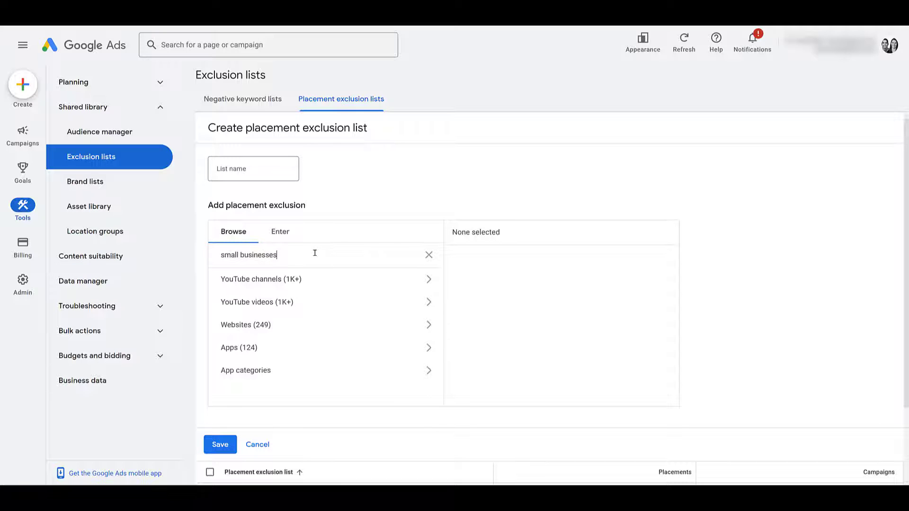
left_click(328, 279)
scroll(338, 292, "down", 3)
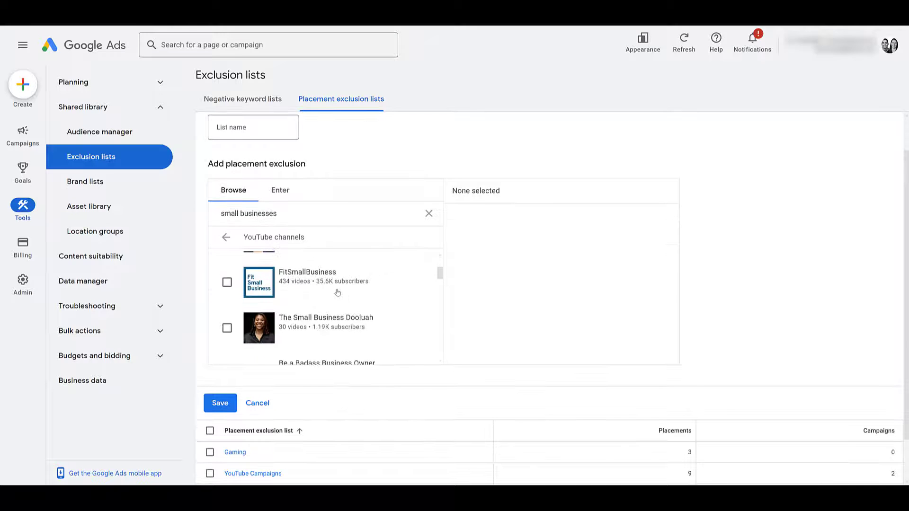
scroll(348, 300, "up", 2)
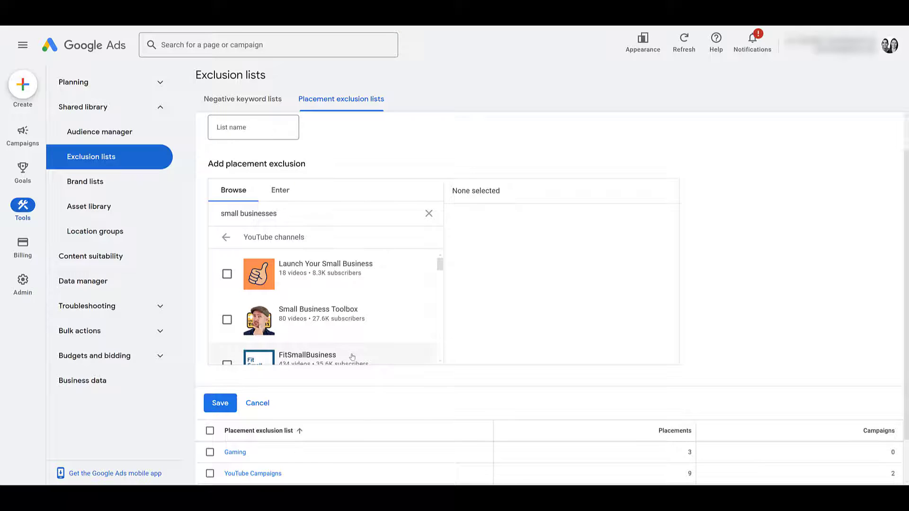
left_click(225, 238)
Browse the matching YouTube videos, websites, and apps for 'small businesses'
left_click(317, 267)
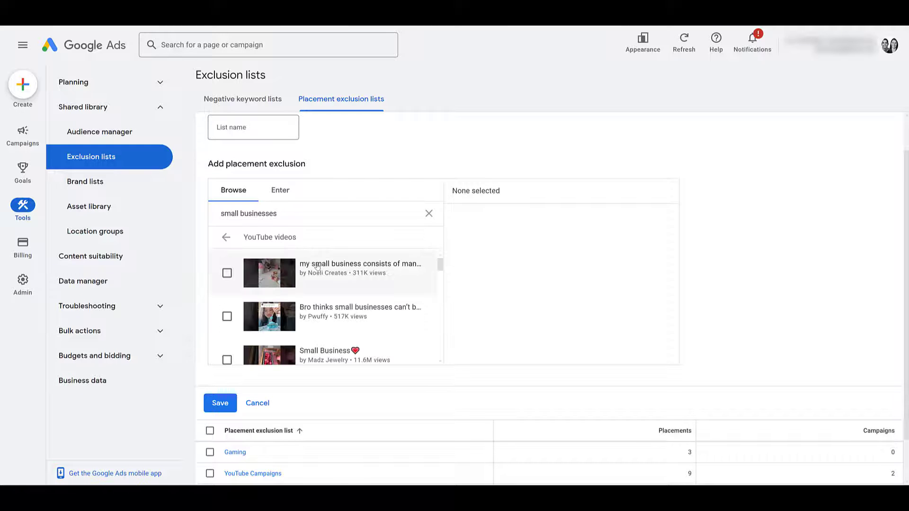
left_click(226, 238)
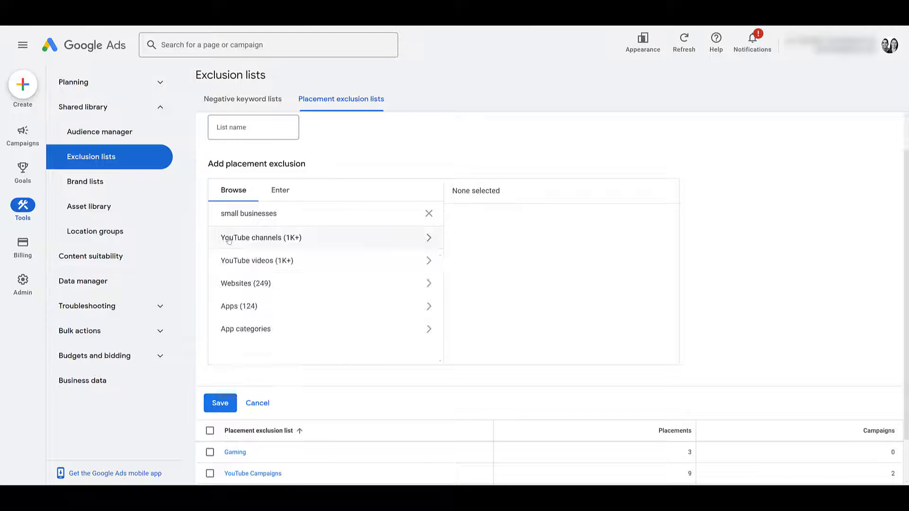
left_click(317, 290)
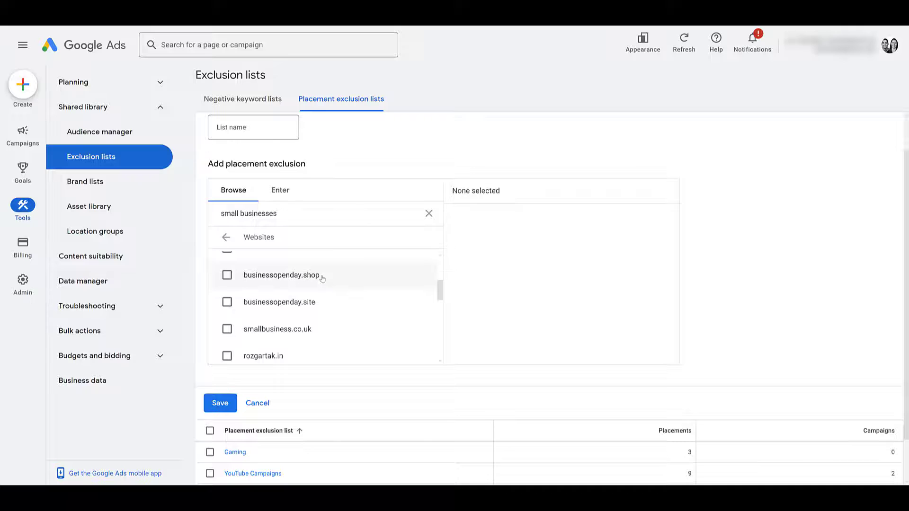
scroll(322, 279, "down", 2)
scroll(320, 280, "up", 1)
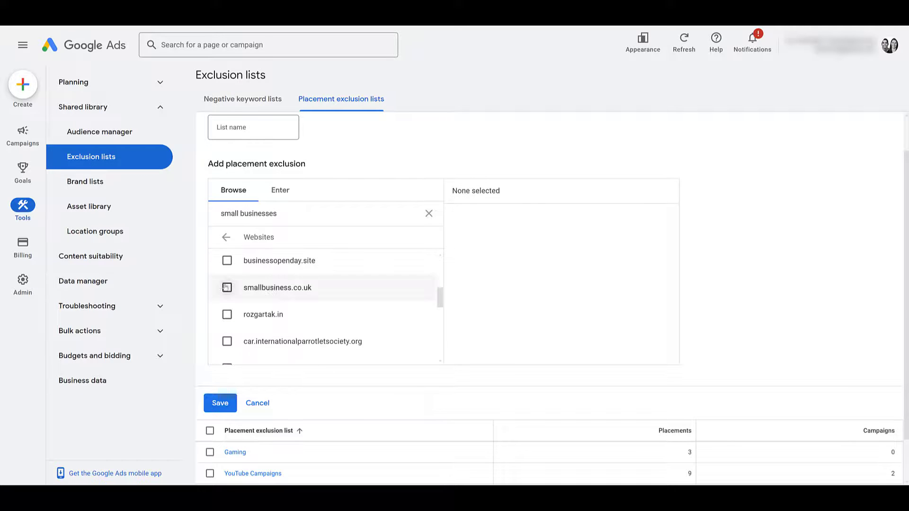
left_click(225, 237)
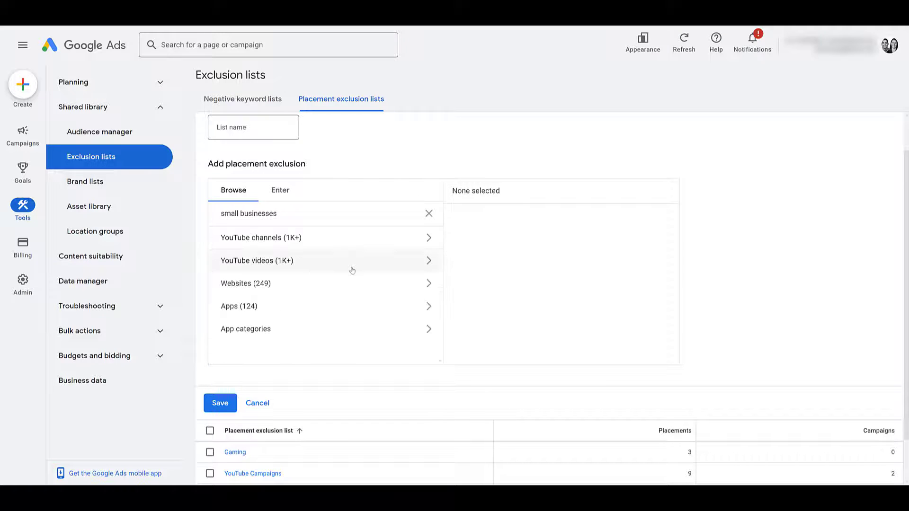
left_click(347, 305)
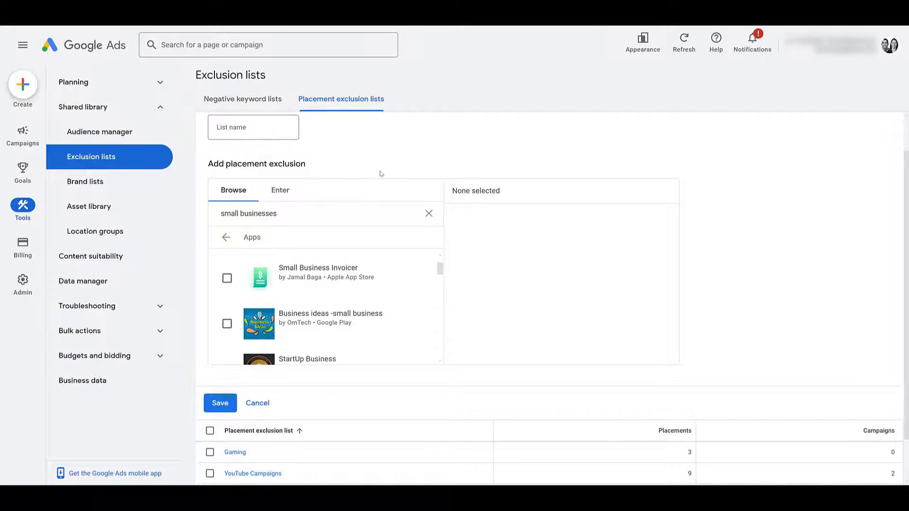
Open the Search terms report and add the Keyword column
left_click(22, 136)
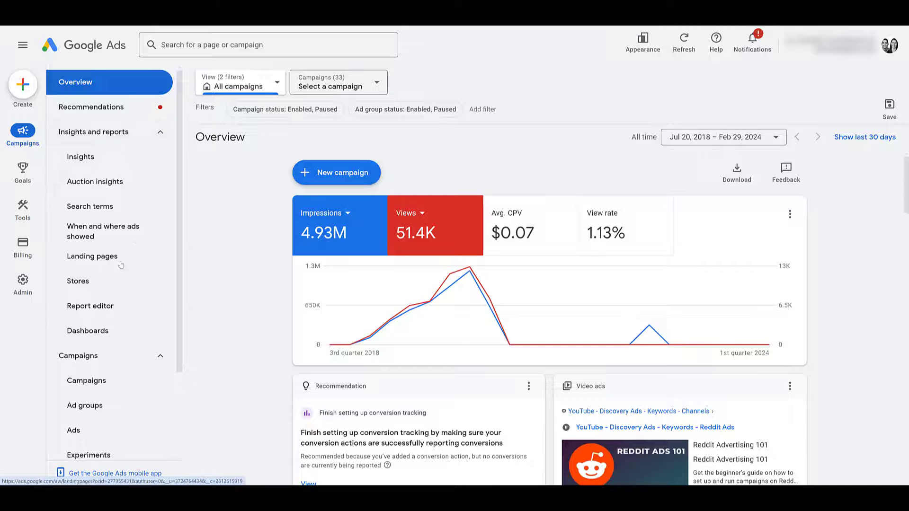
left_click(100, 210)
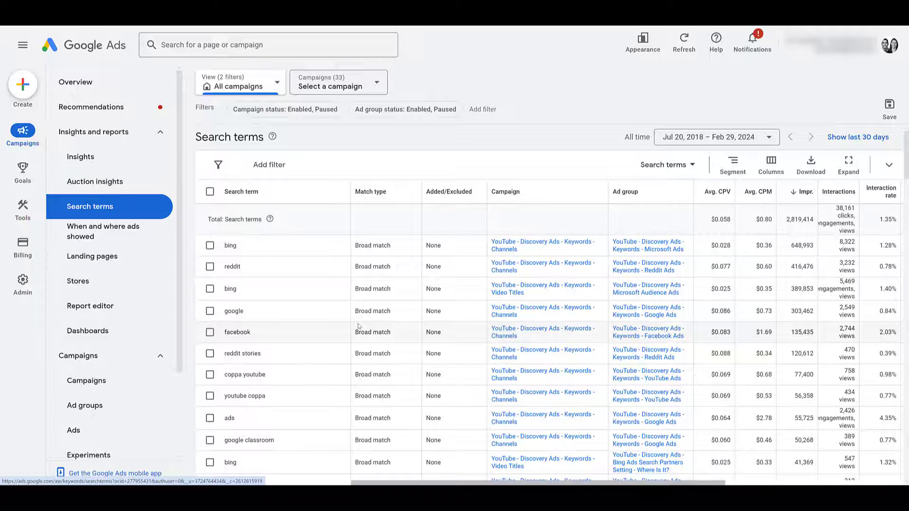
left_click(770, 166)
left_click(622, 167)
left_click(272, 275)
left_click(265, 465)
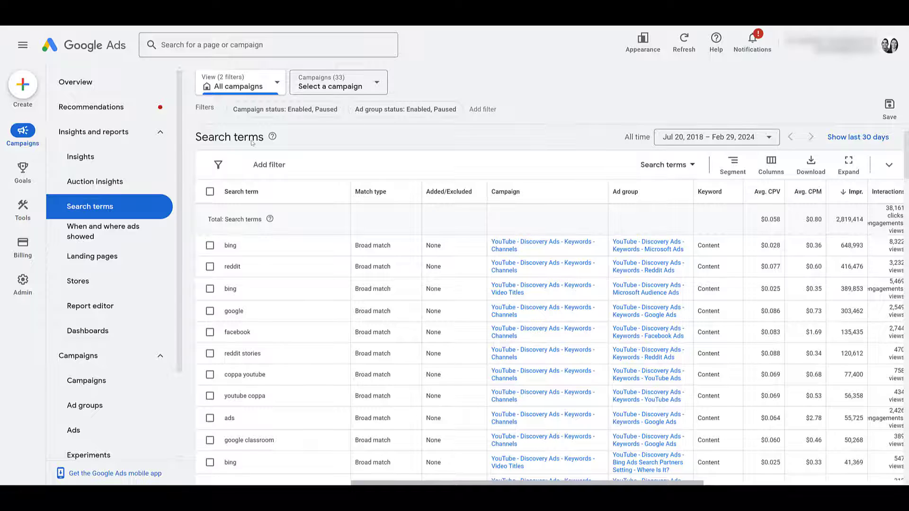
Select the bing search term and start adding it as a negative keyword
left_click(210, 246)
left_click(356, 166)
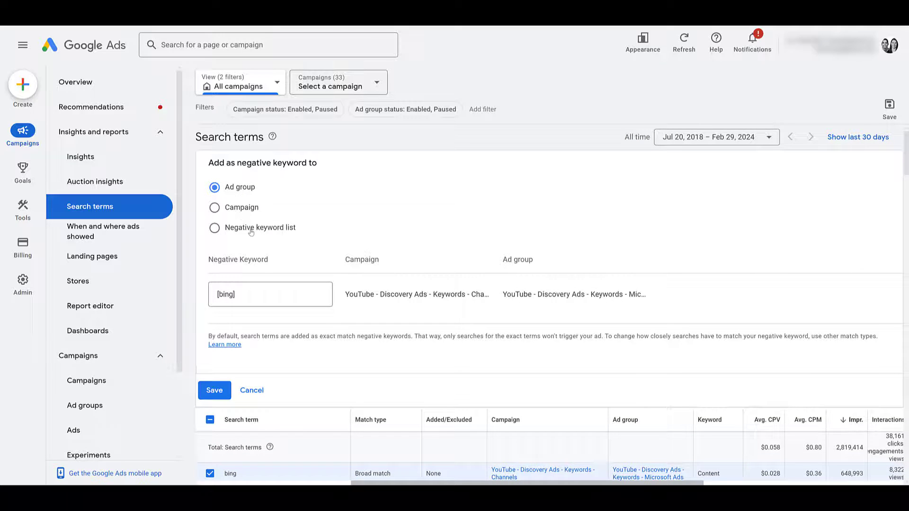
mouse_move(26, 209)
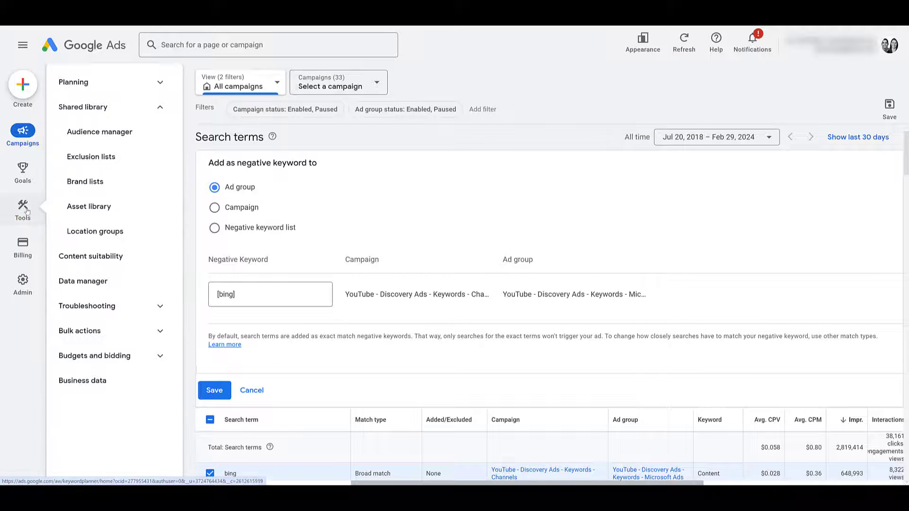
Open the Account Wide Negatives list, showing 'free' (broad), 'log in' (phrase) and its one campaign
left_click(104, 158)
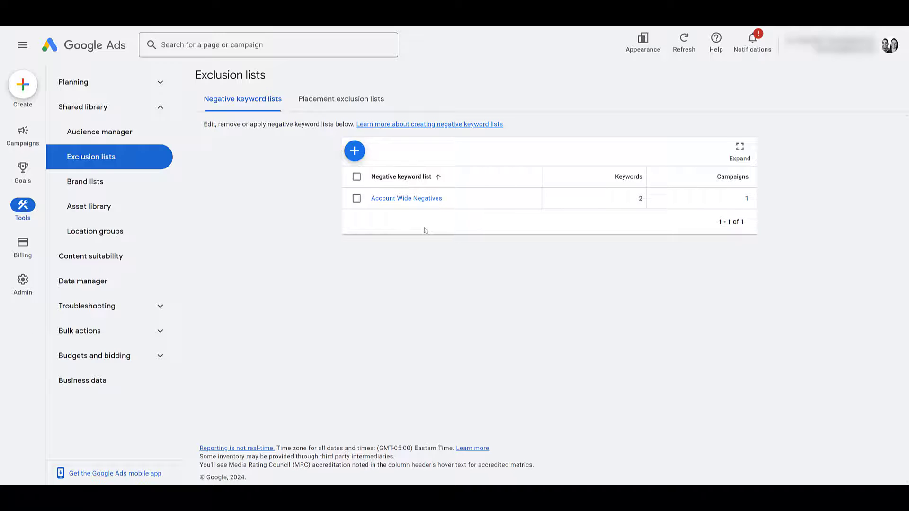
left_click(421, 198)
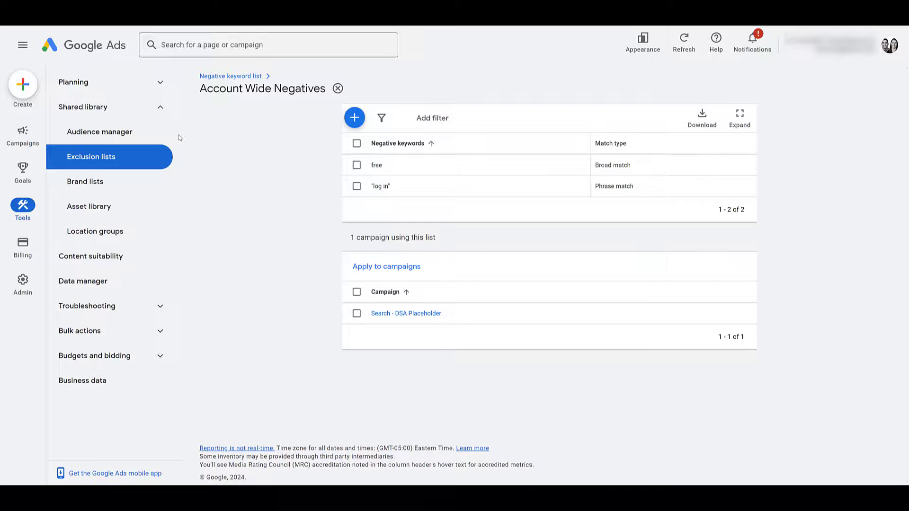
Get Keyword Planner ideas for the seed keyword 'enterprise business software'
left_click(160, 84)
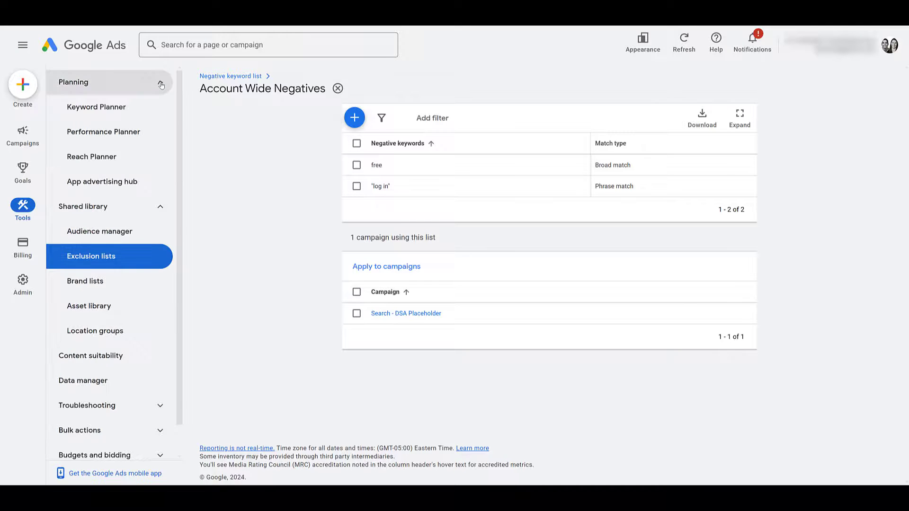
left_click(121, 108)
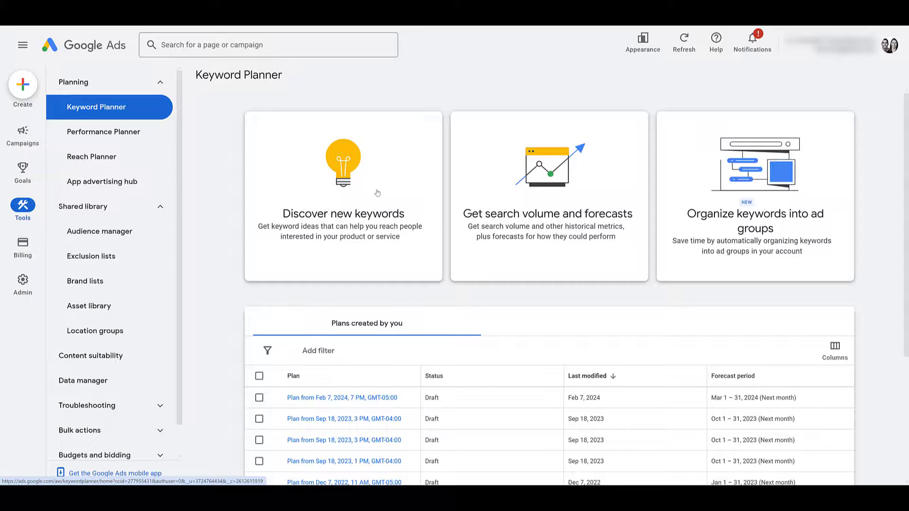
left_click(377, 193)
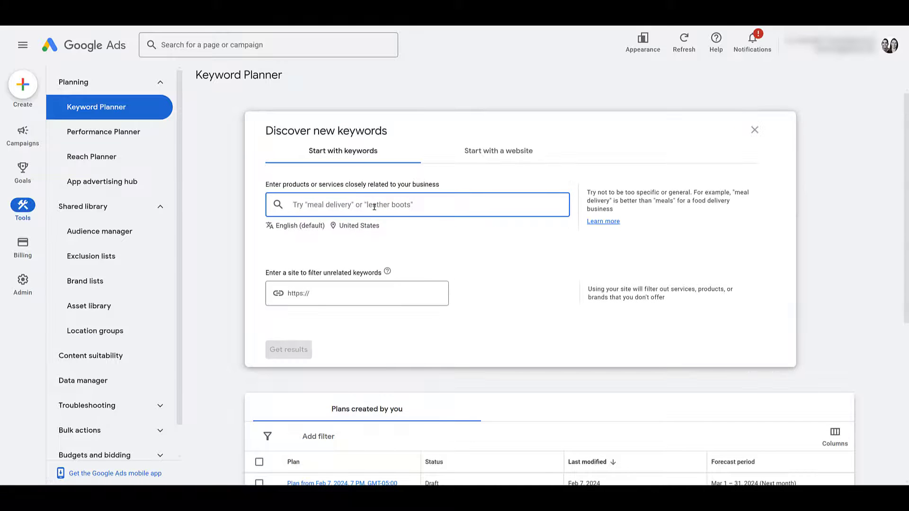
type("enterprise business software")
key("Return")
left_click(289, 349)
Review the 610 ideas, highlighting 'enterprise business software' and 'small business erp' search volumes
left_click_drag(234, 303, 221, 305)
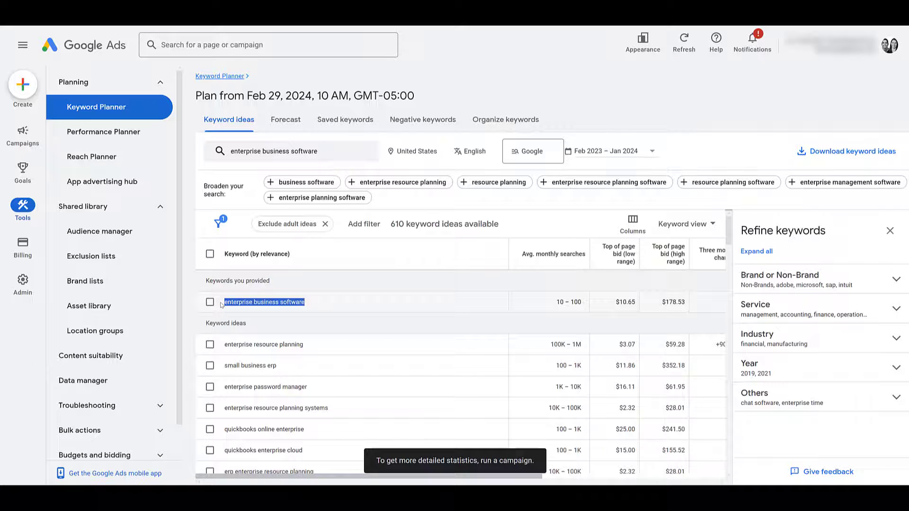
left_click_drag(277, 365, 217, 371)
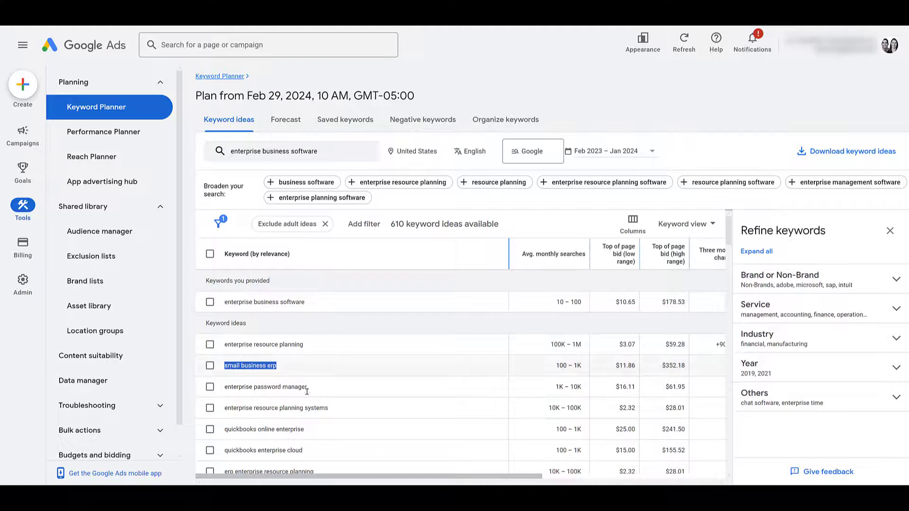
scroll(353, 276, "down", 1)
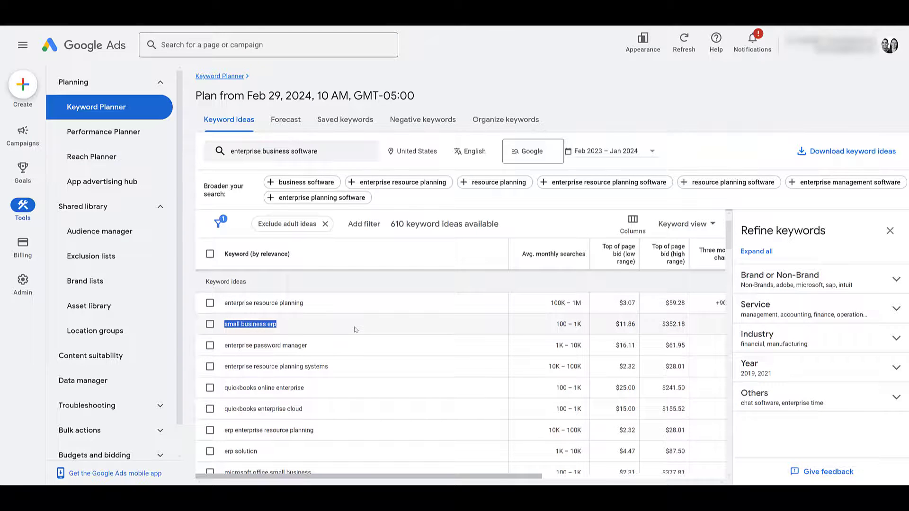
scroll(356, 330, "down", 3)
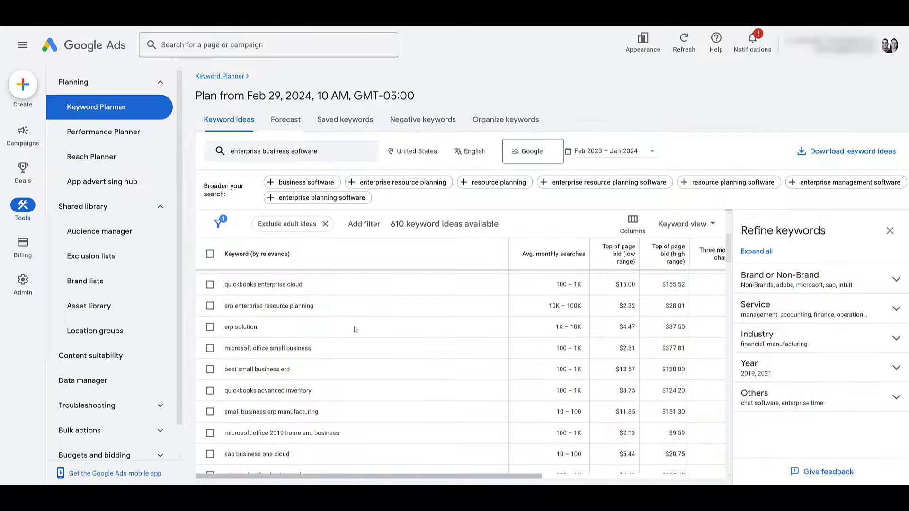
scroll(345, 349, "down", 1)
scroll(343, 350, "down", 3)
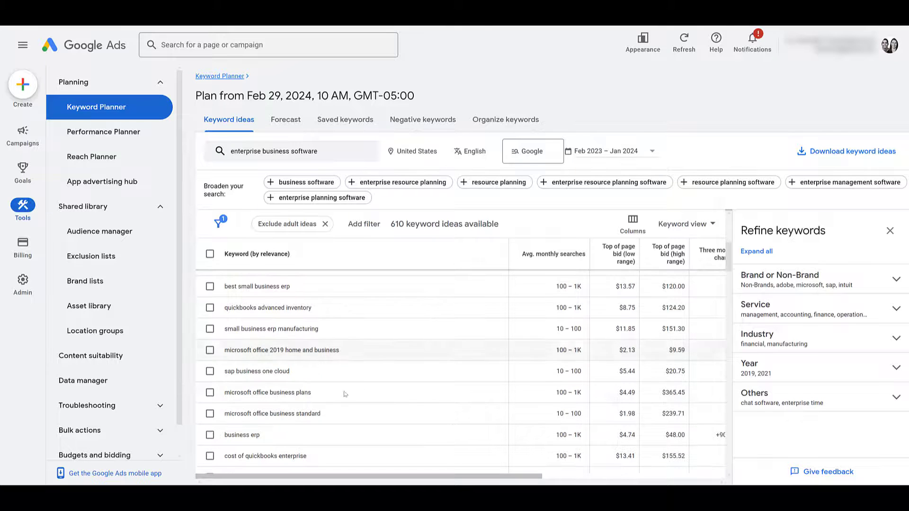
scroll(363, 362, "down", 1)
scroll(365, 360, "up", 3)
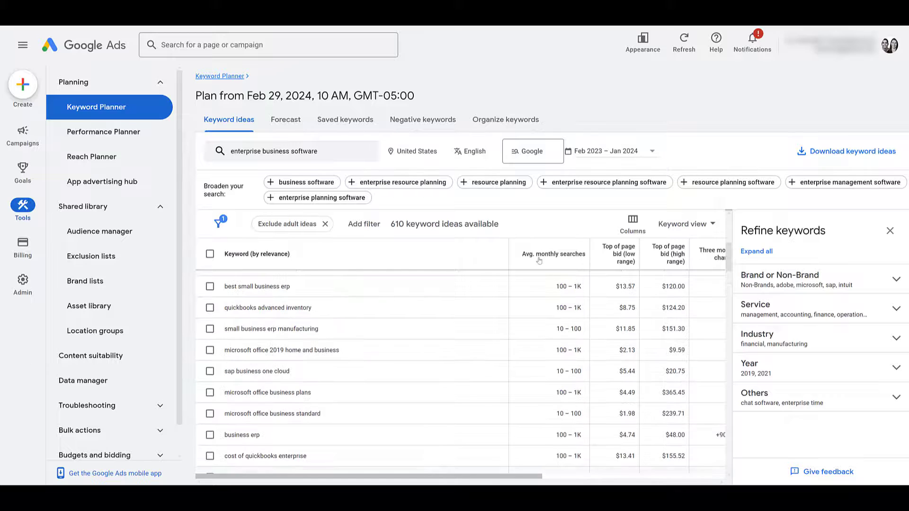
scroll(562, 320, "down", 10)
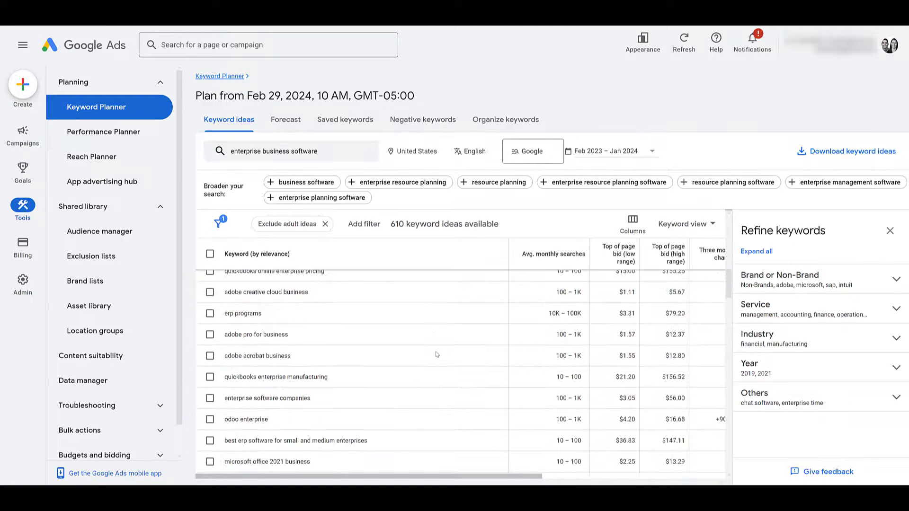